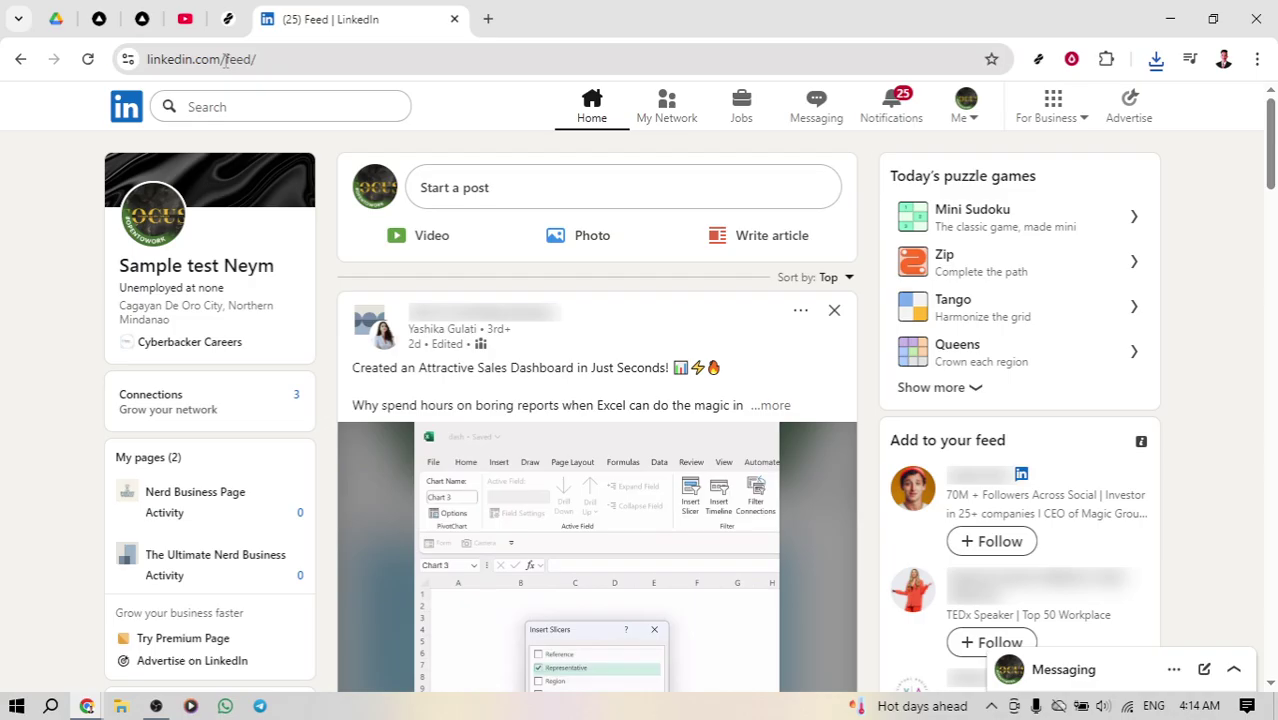
left_click_drag(225, 59, 125, 66)
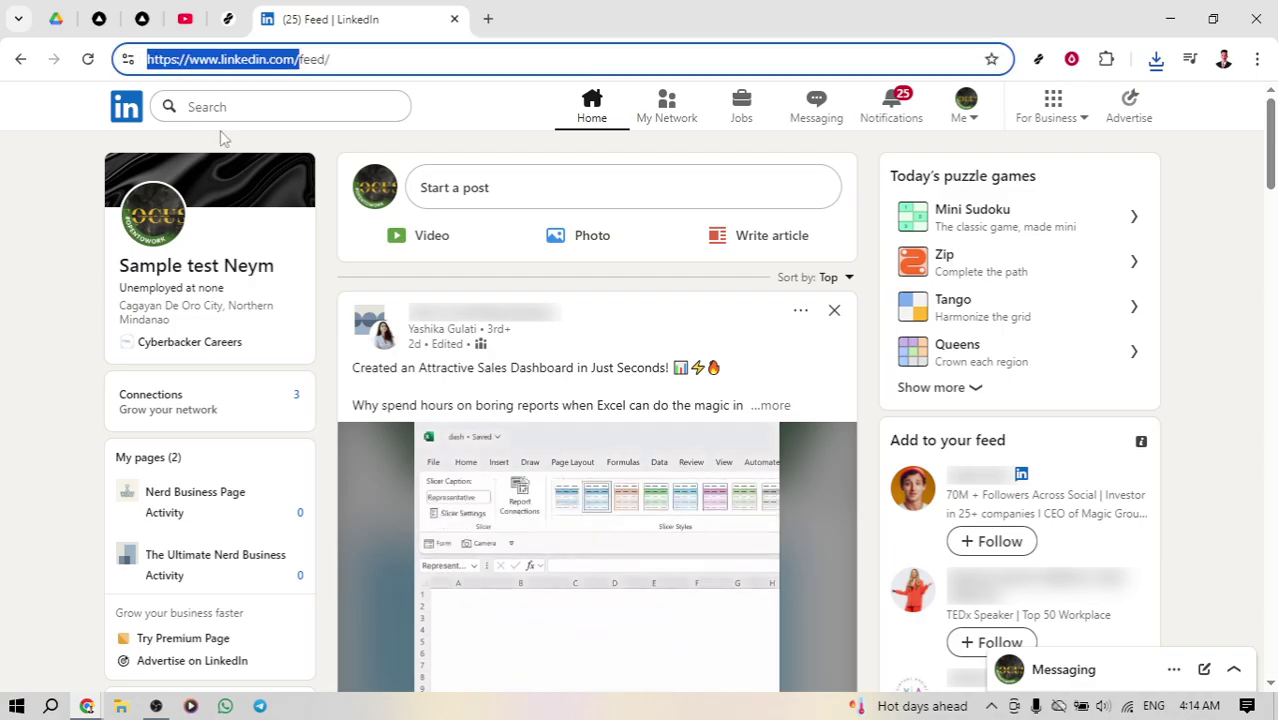
left_click(84, 198)
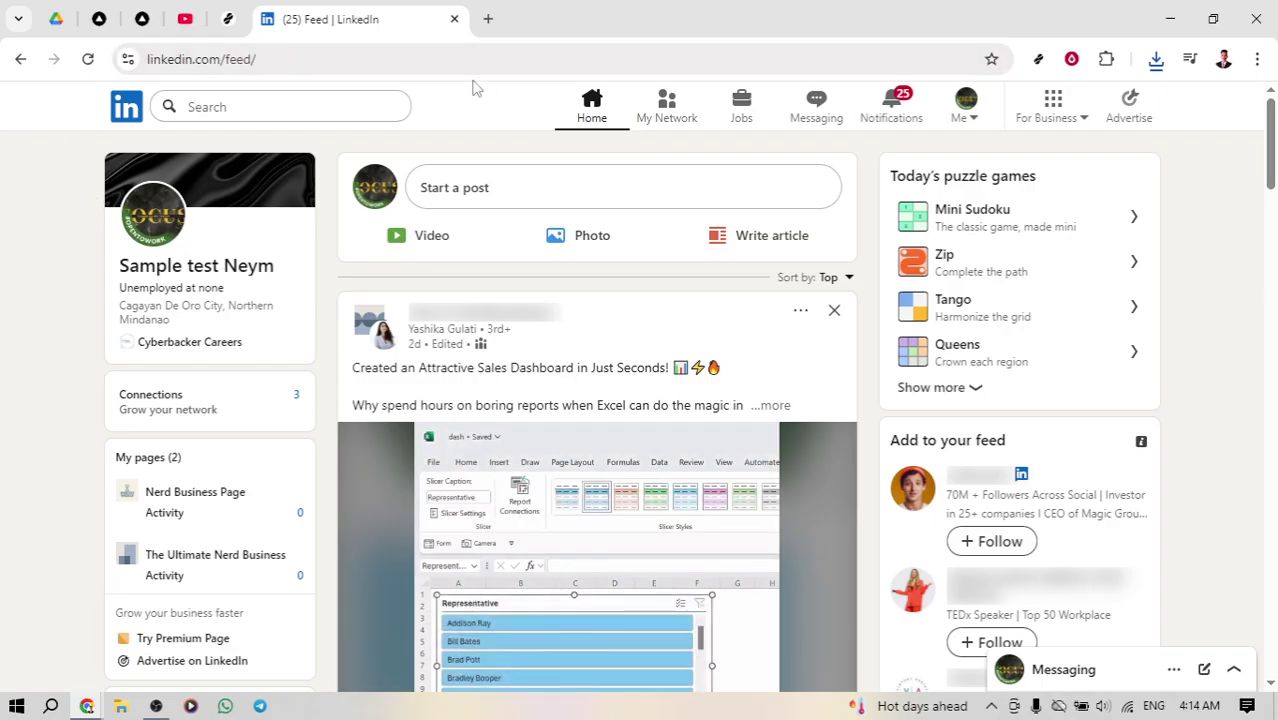
Open the account's own profile page from the home feed
left_click(966, 113)
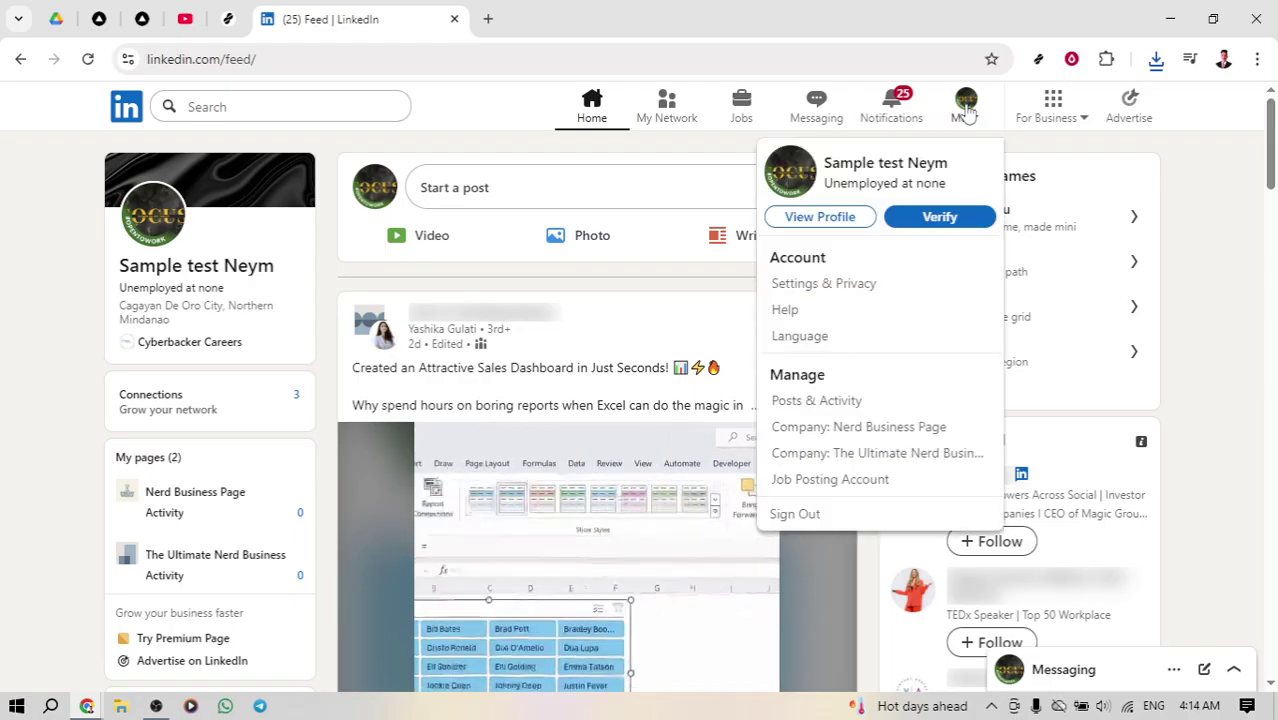
left_click(828, 217)
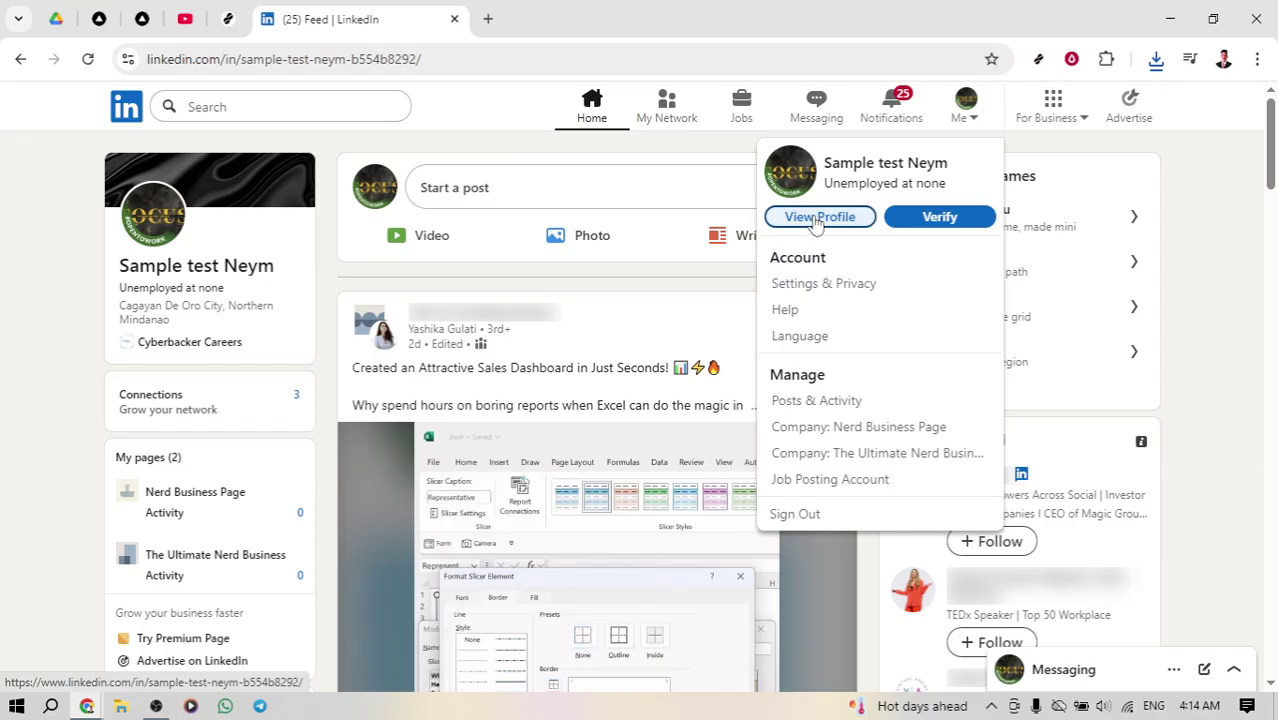
left_click(815, 219)
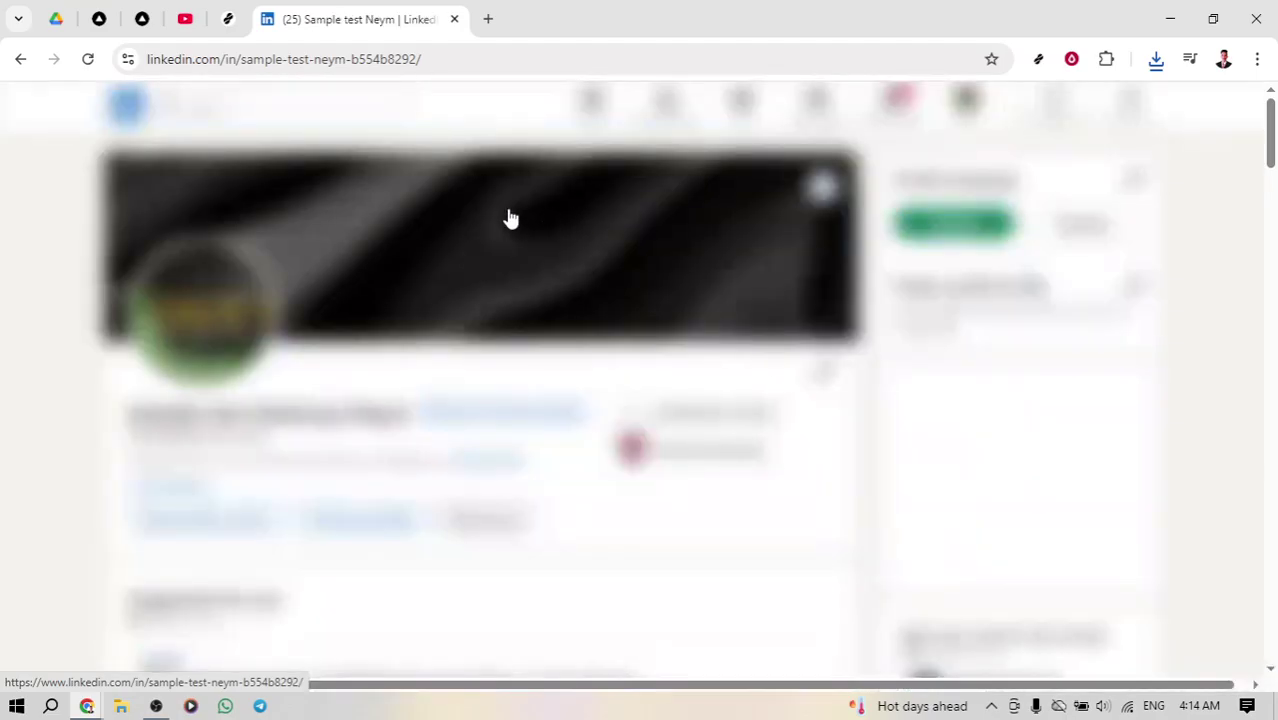
left_click(371, 514)
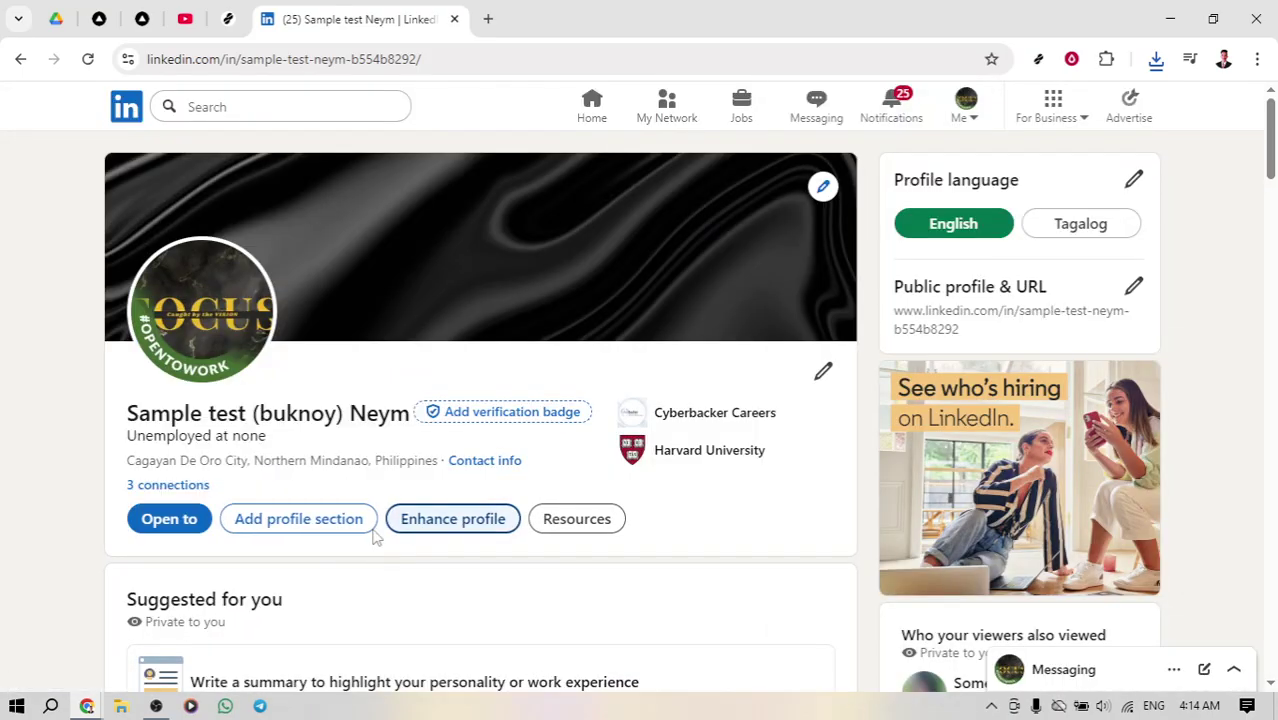
Open the form for adding a license or certification from the recommended profile sections
left_click(308, 526)
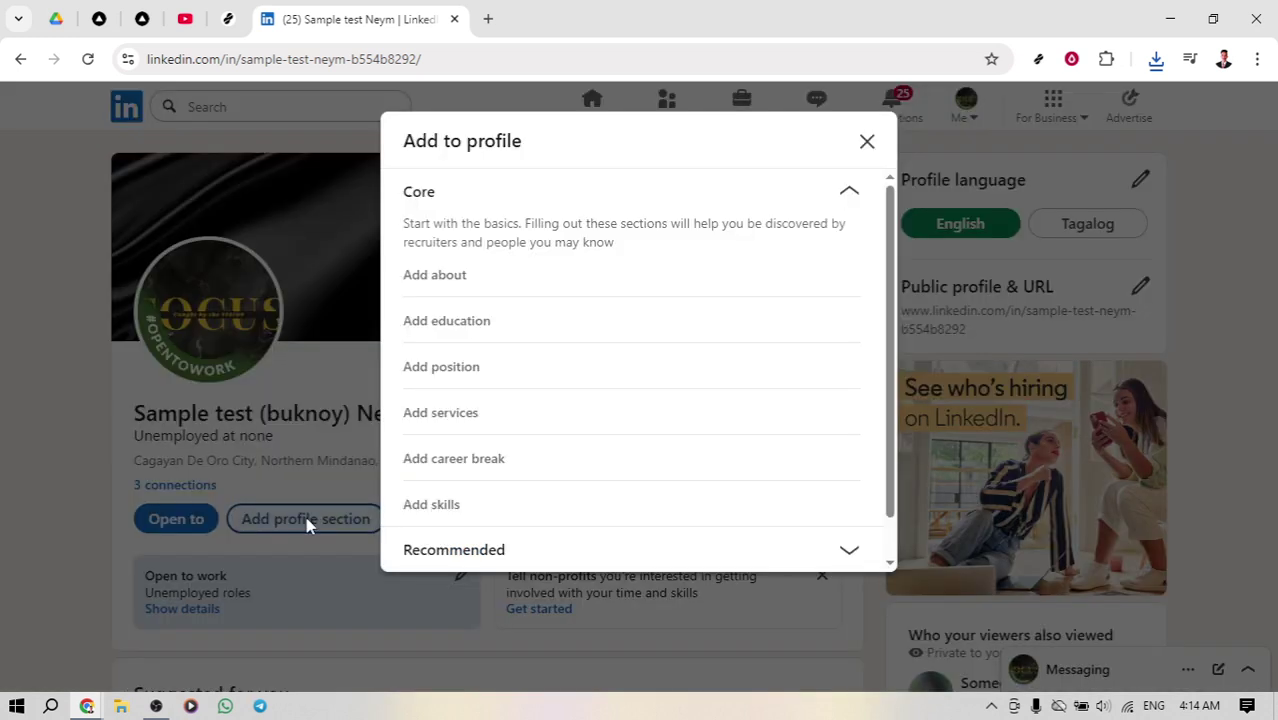
left_click(503, 552)
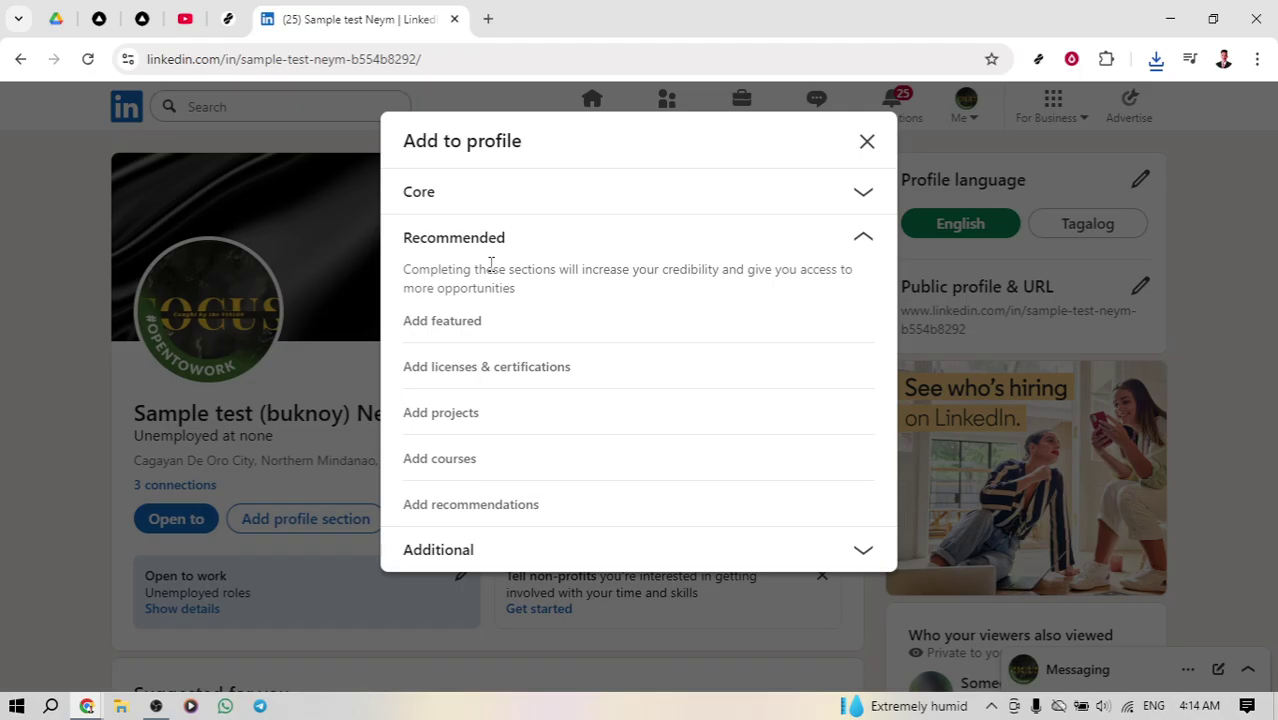
left_click(505, 377)
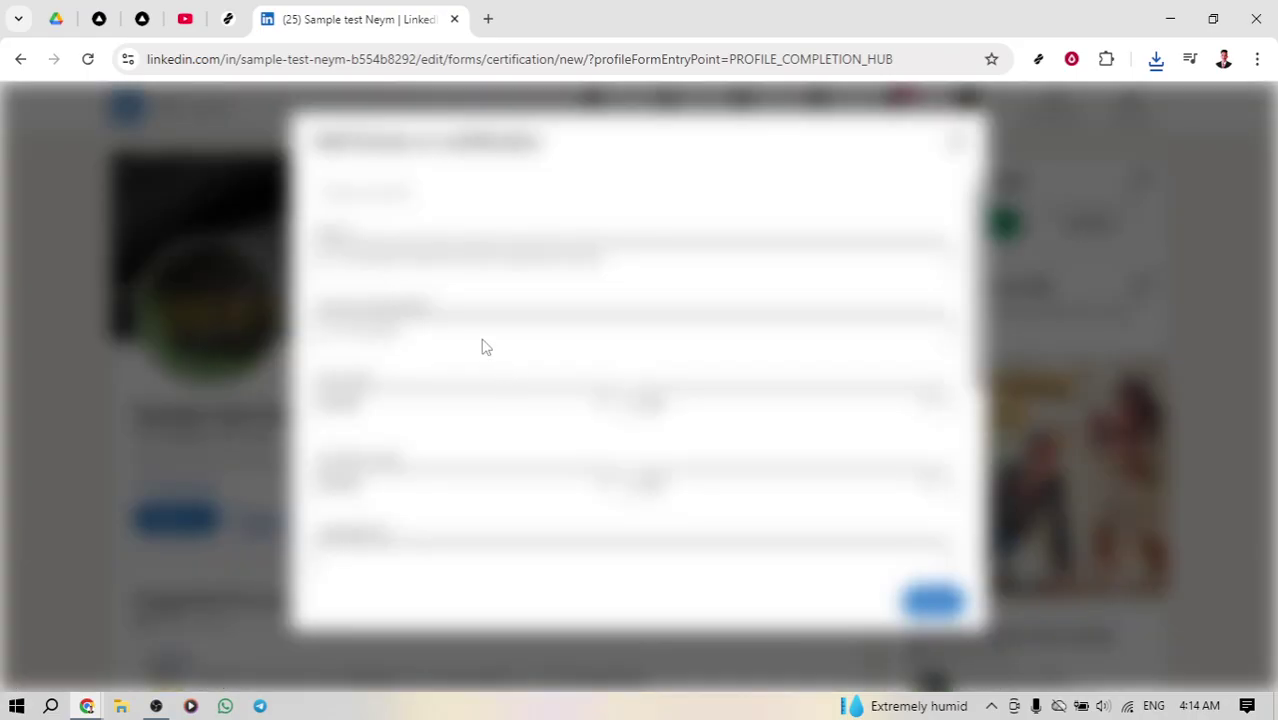
left_click(448, 300)
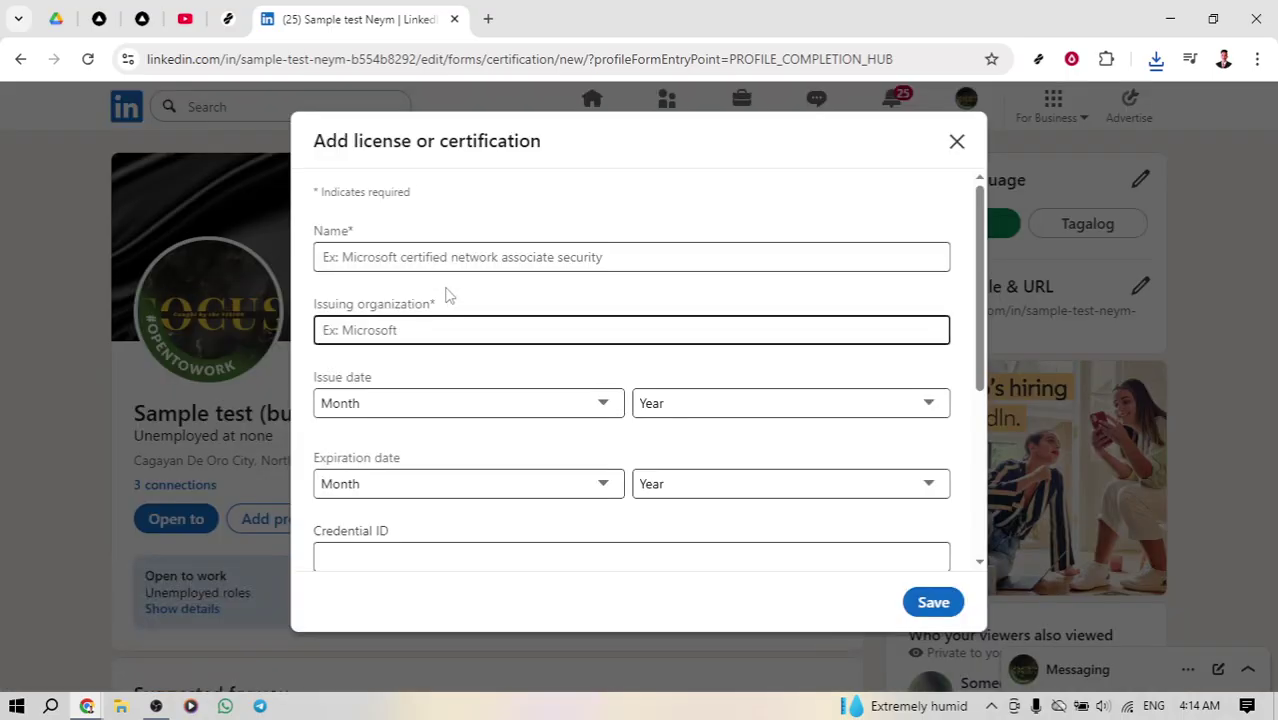
Name the certification Google Analytics Individual Qualification and set its issuing organization to Harvard Business School
left_click(448, 257)
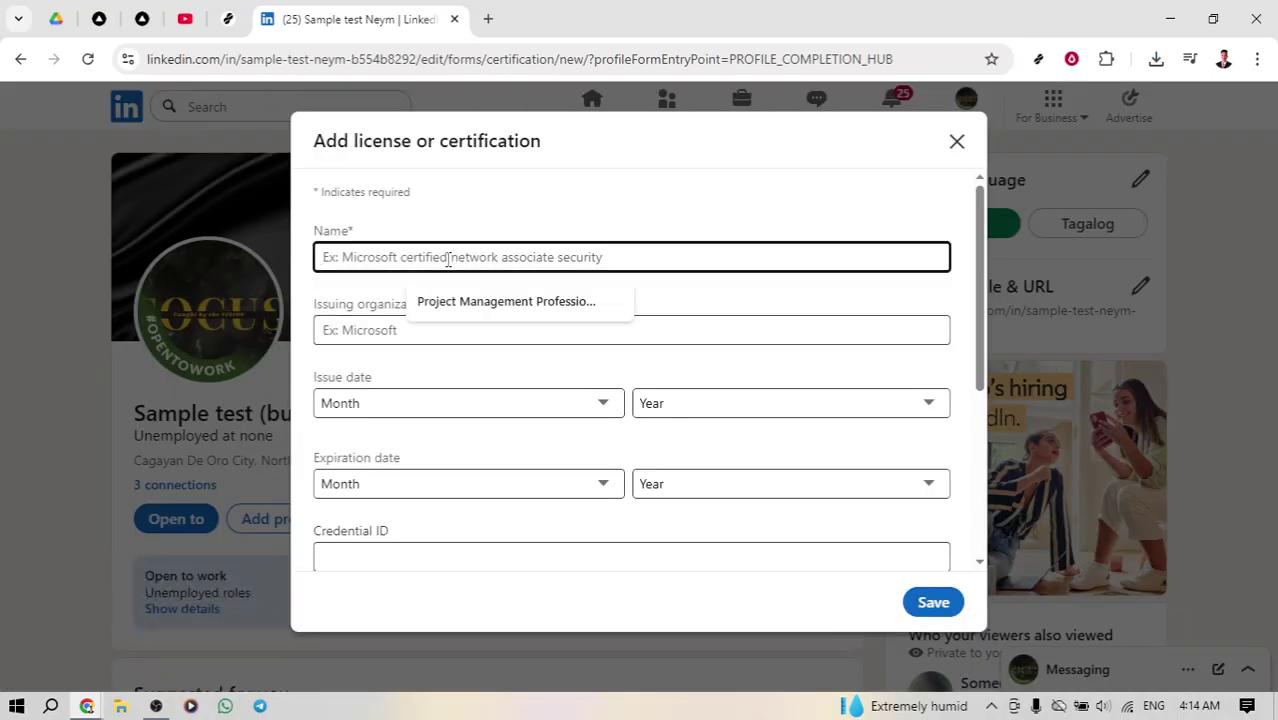
type("Google An")
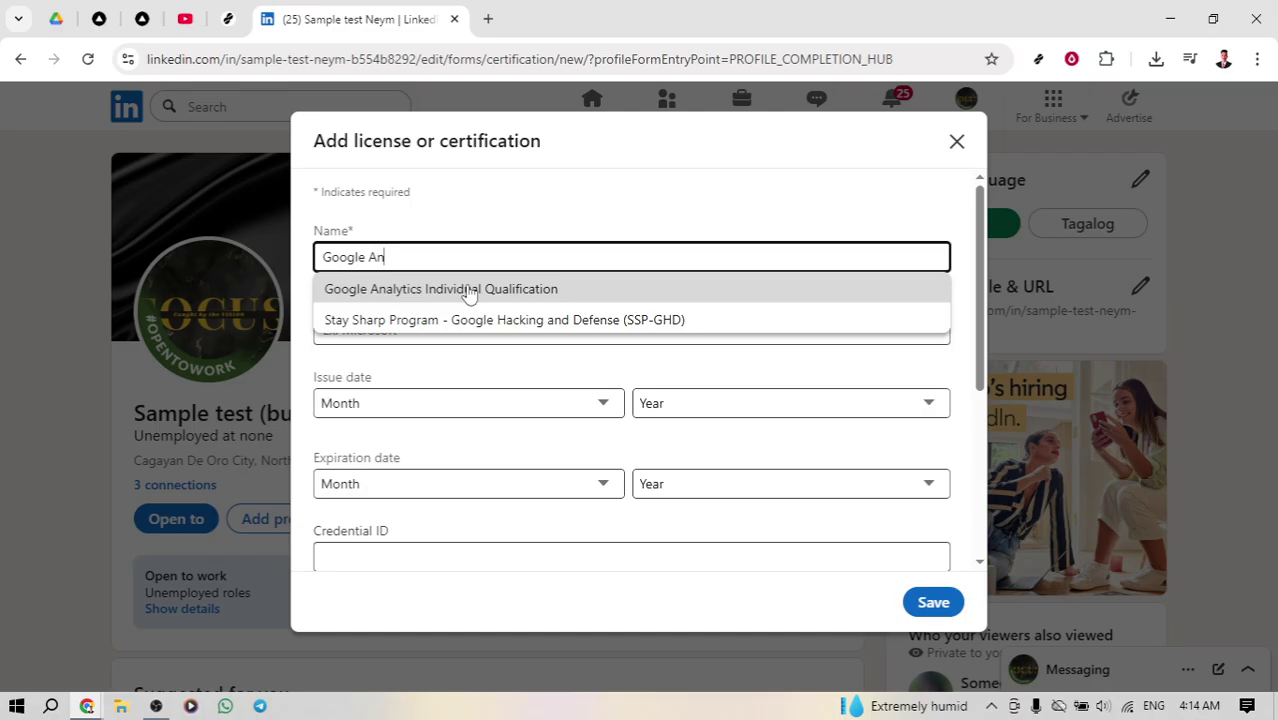
left_click(468, 290)
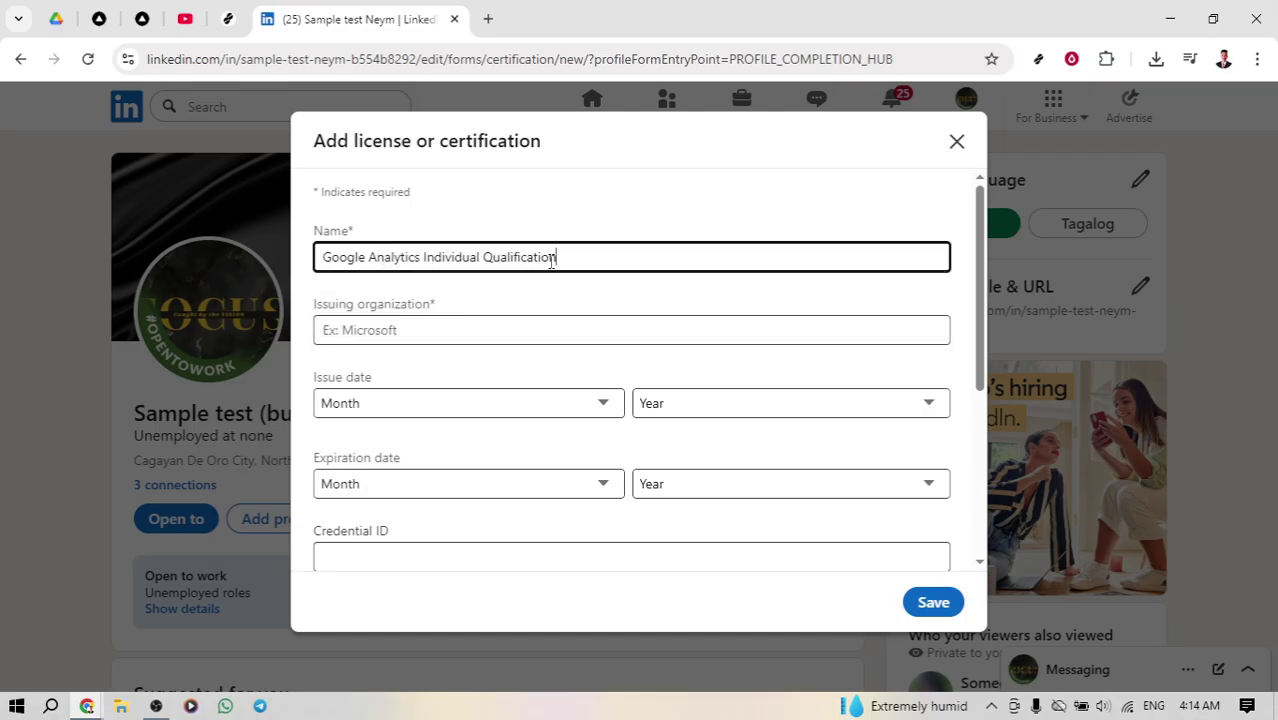
left_click(465, 343)
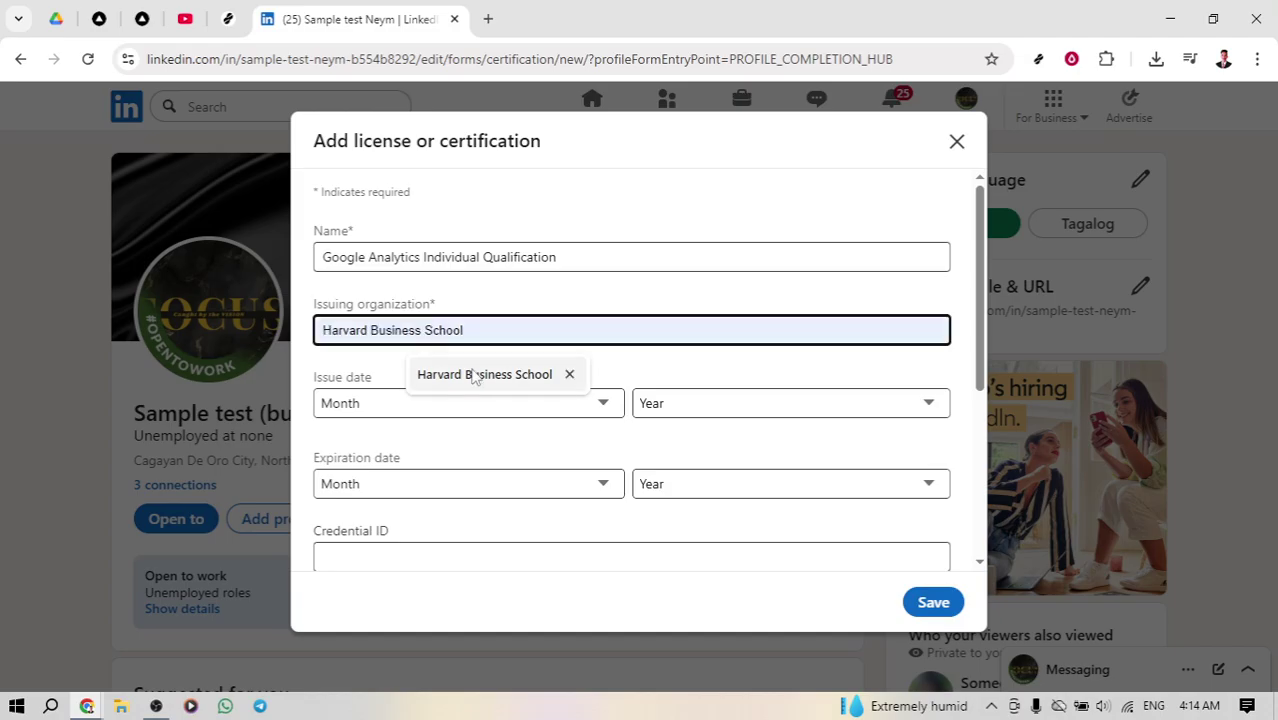
left_click(474, 378)
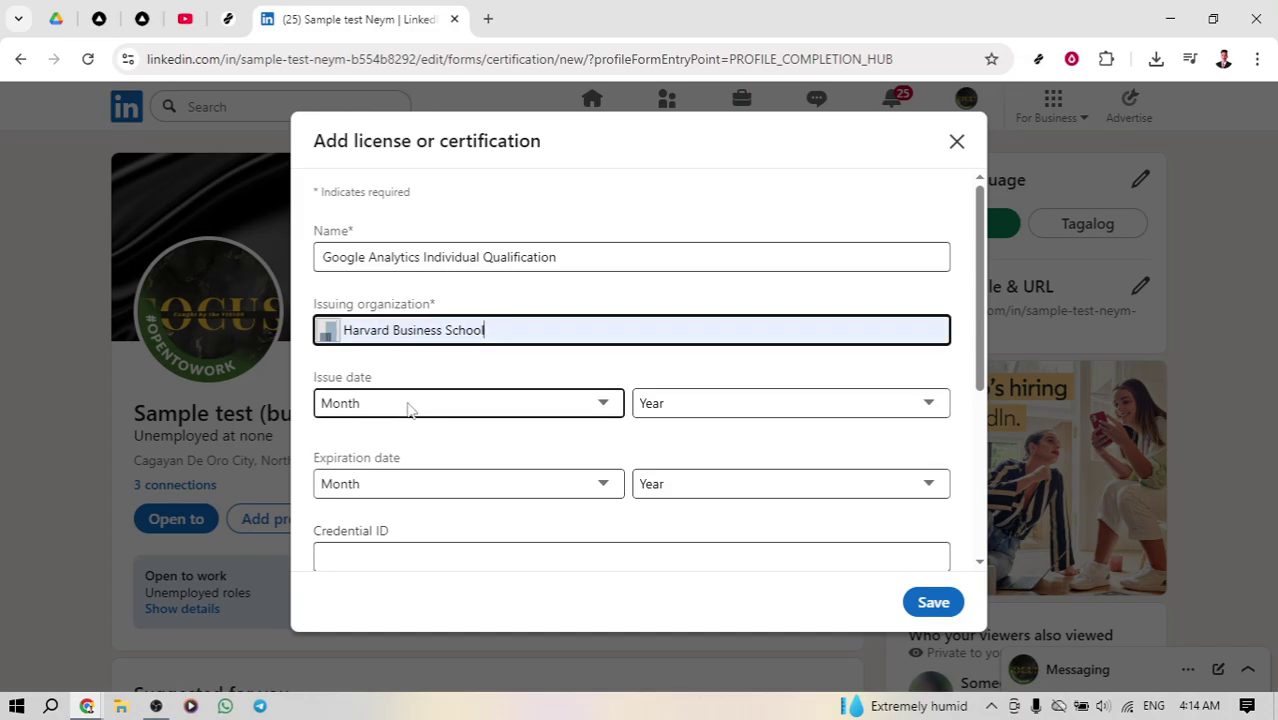
left_click(440, 330)
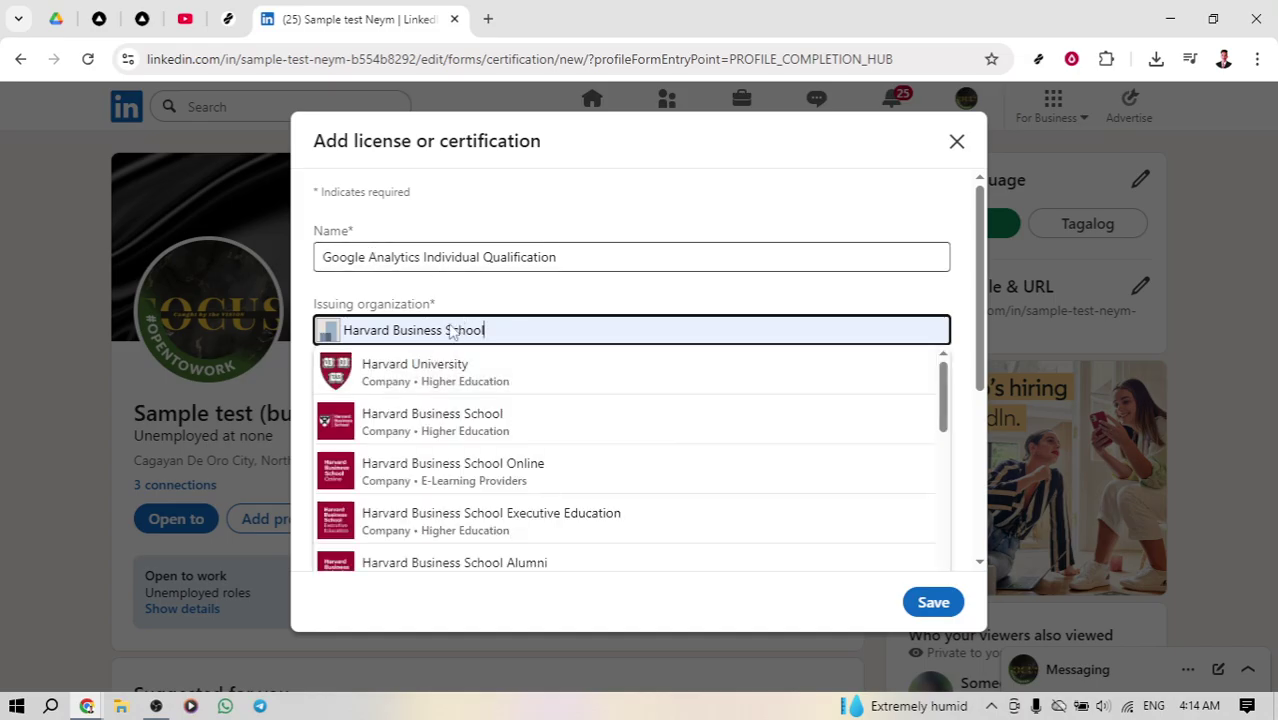
left_click(296, 452)
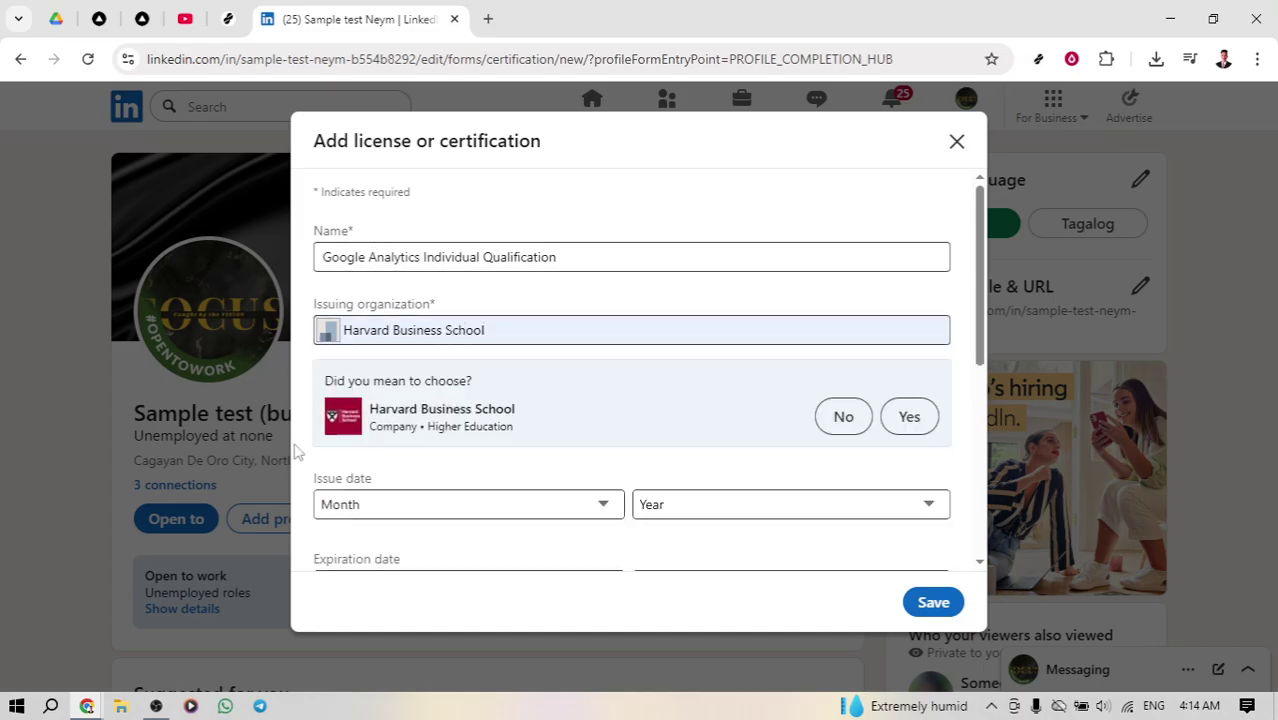
Set the certification's issue date to June 2025
left_click(416, 506)
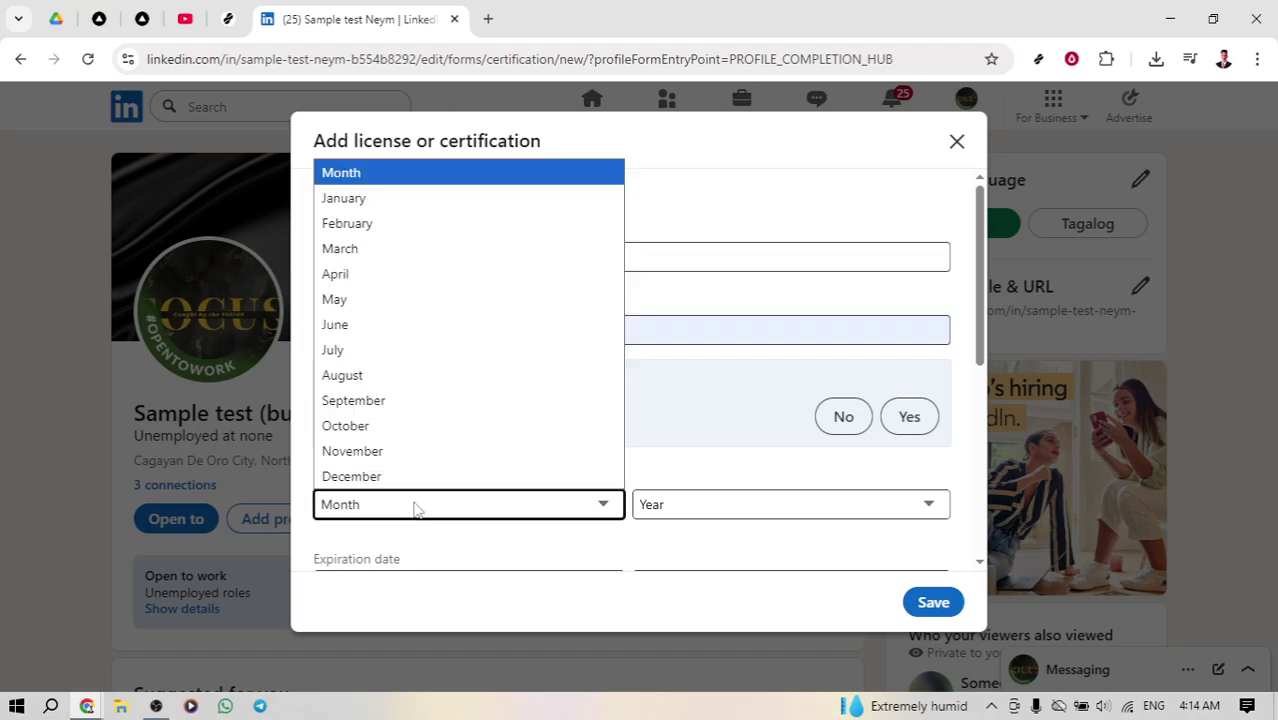
left_click(366, 336)
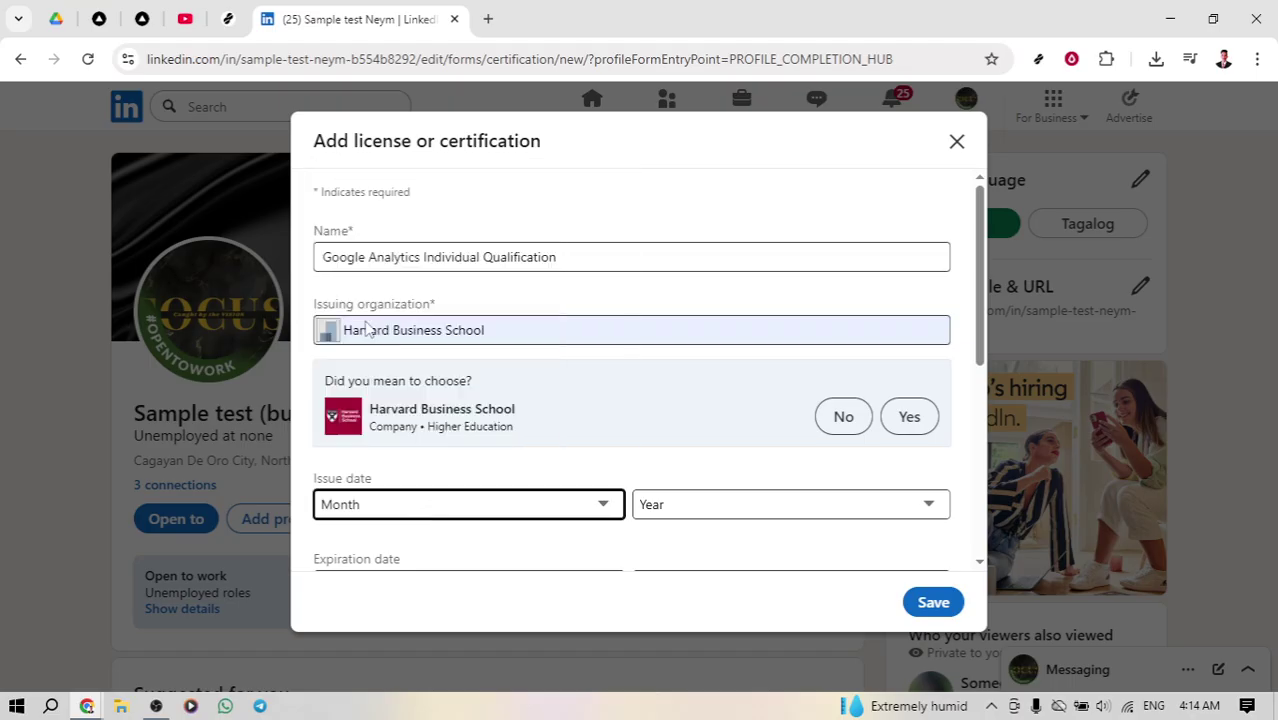
left_click(683, 502)
scroll(713, 334, "down", 1)
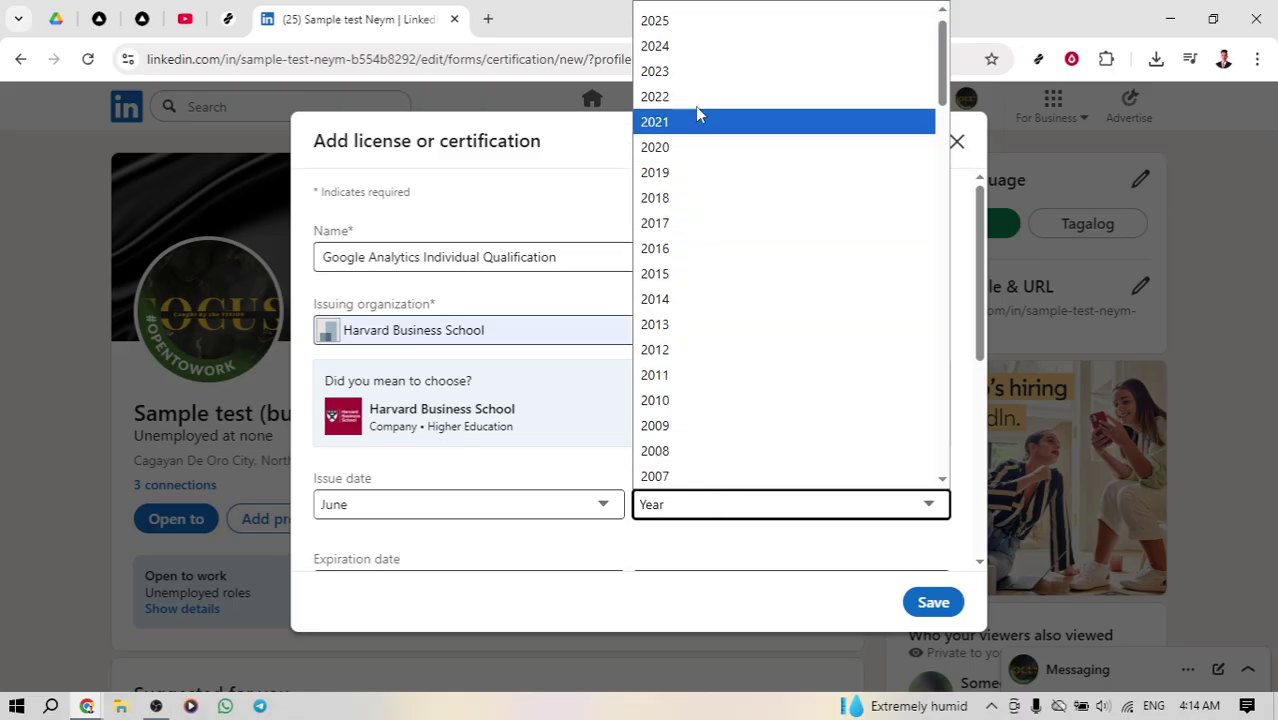
left_click(686, 32)
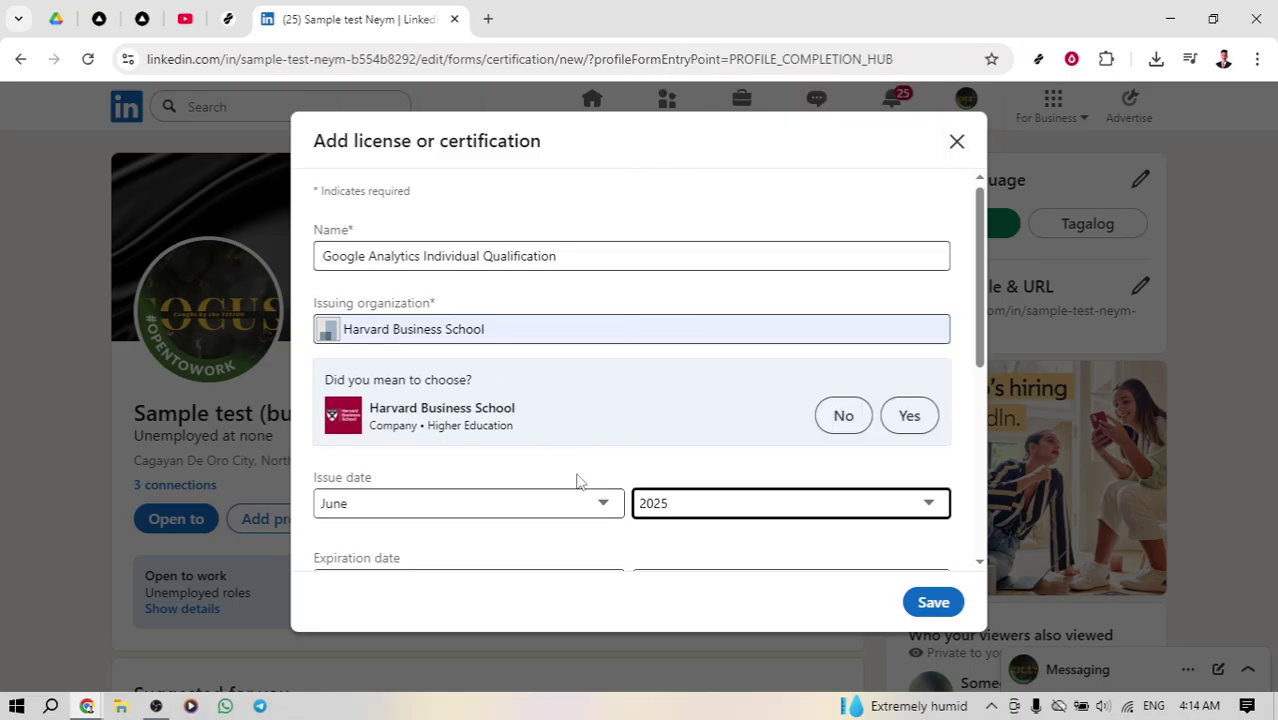
Set the certification's expiration date to February 2035
scroll(577, 483, "down", 2)
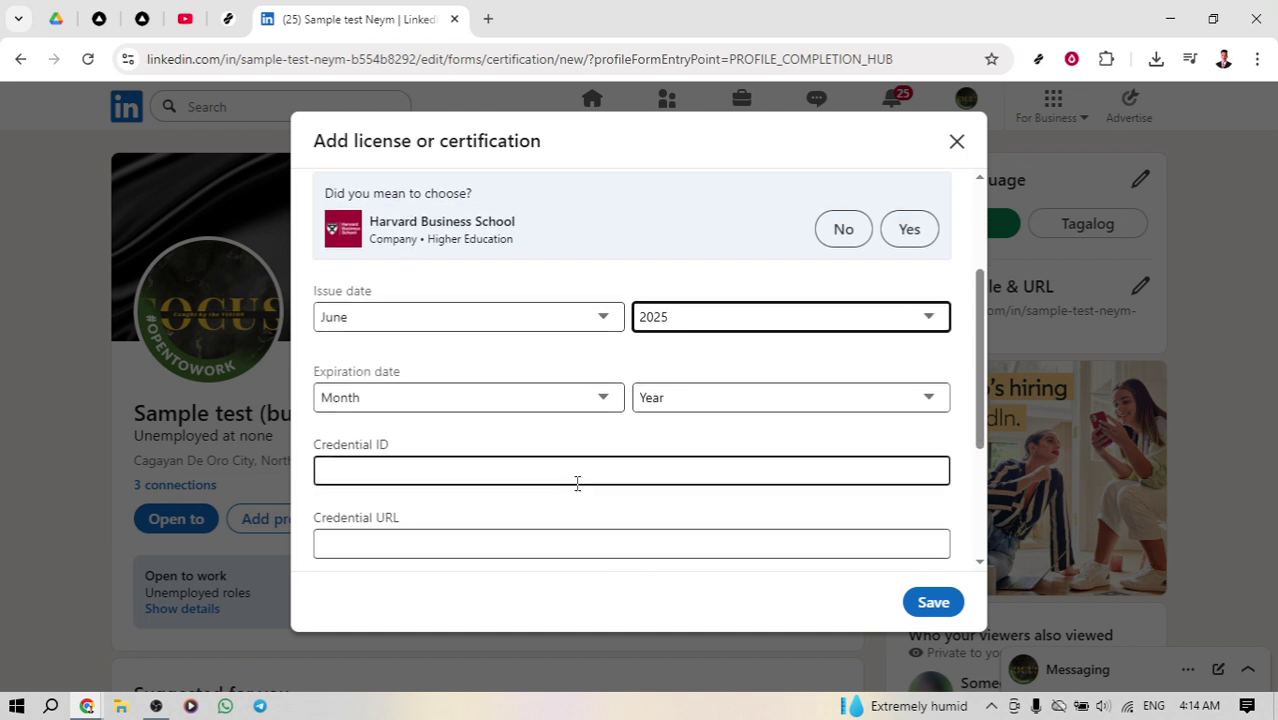
left_click(577, 397)
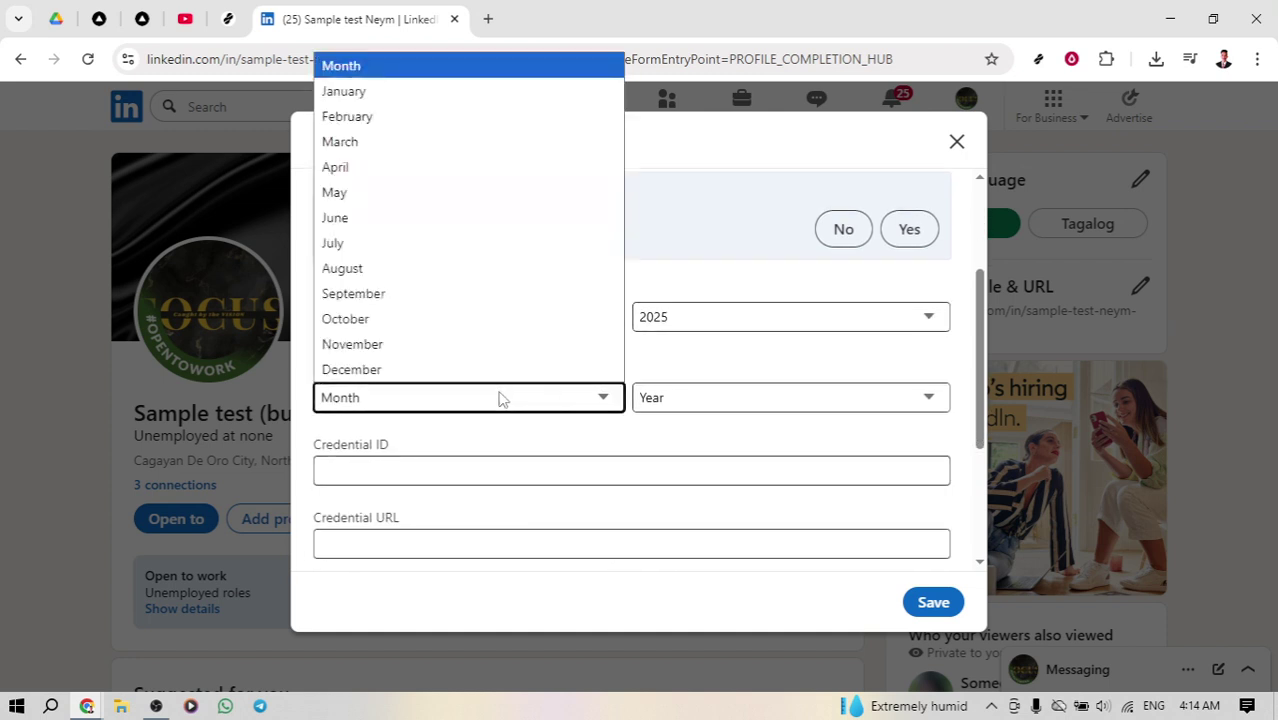
left_click(394, 120)
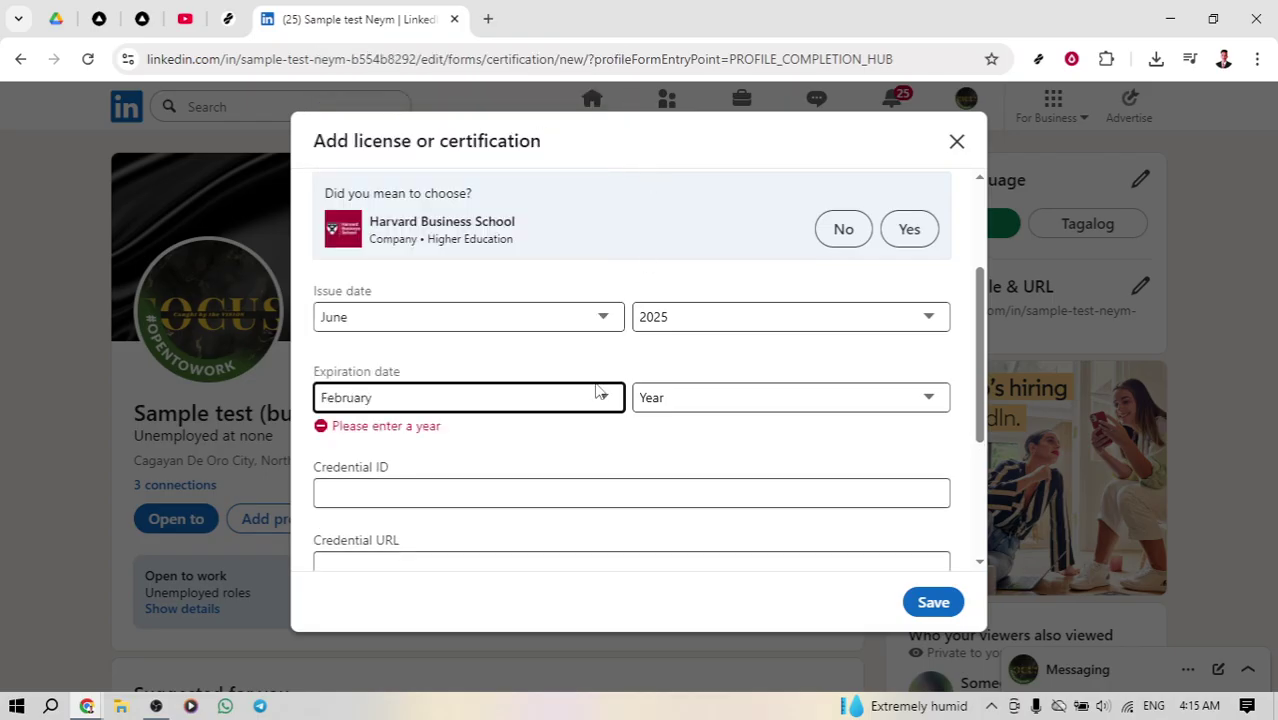
left_click(707, 397)
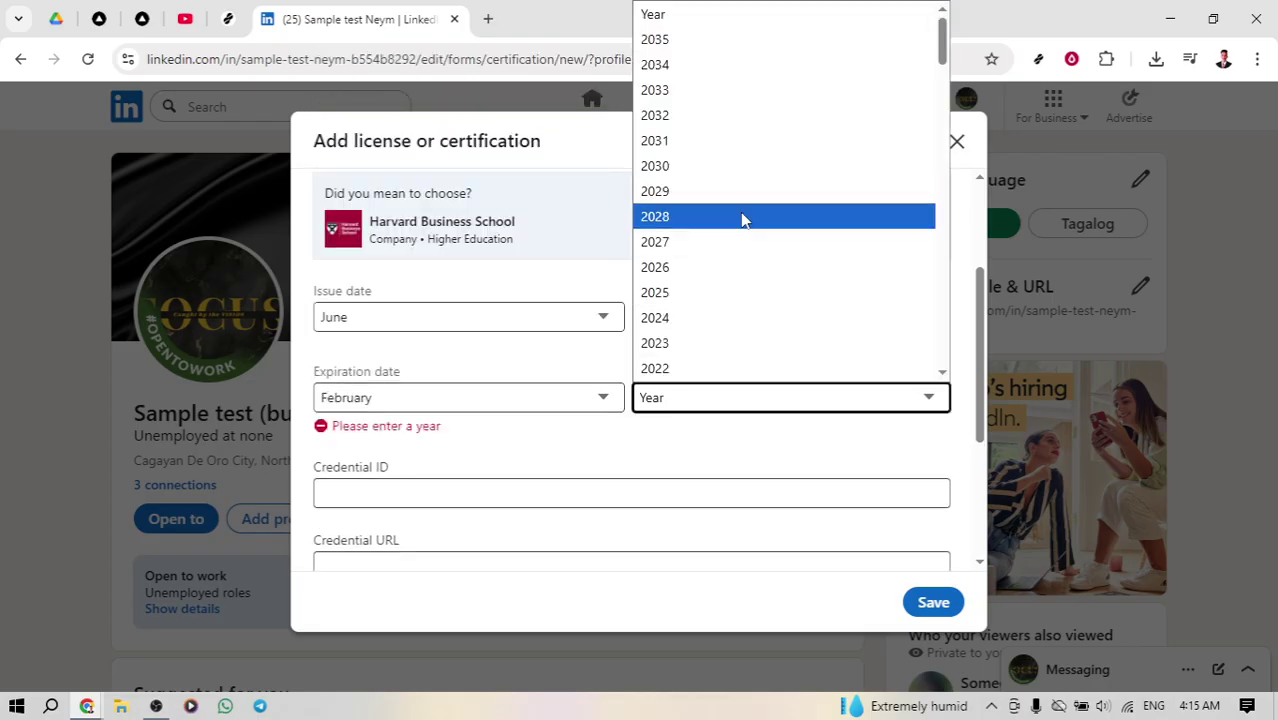
left_click(688, 40)
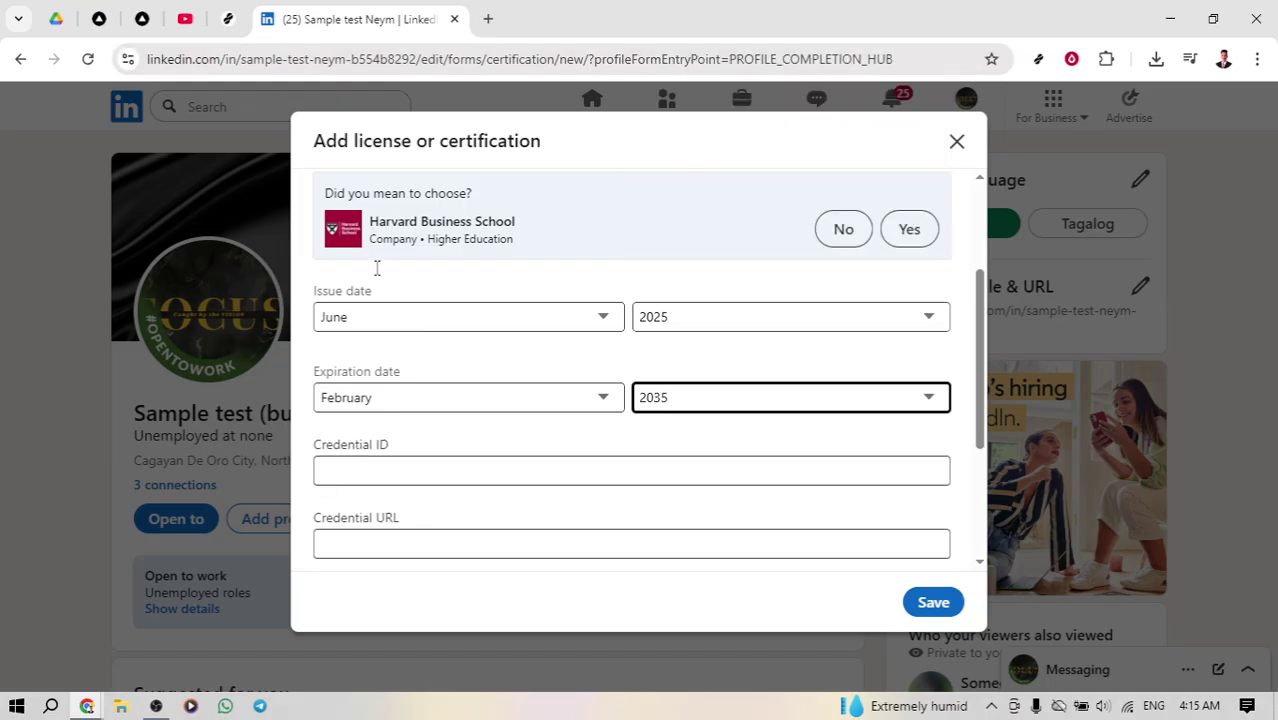
Enter an 11-digit number as the certification's credential ID
left_click(384, 468)
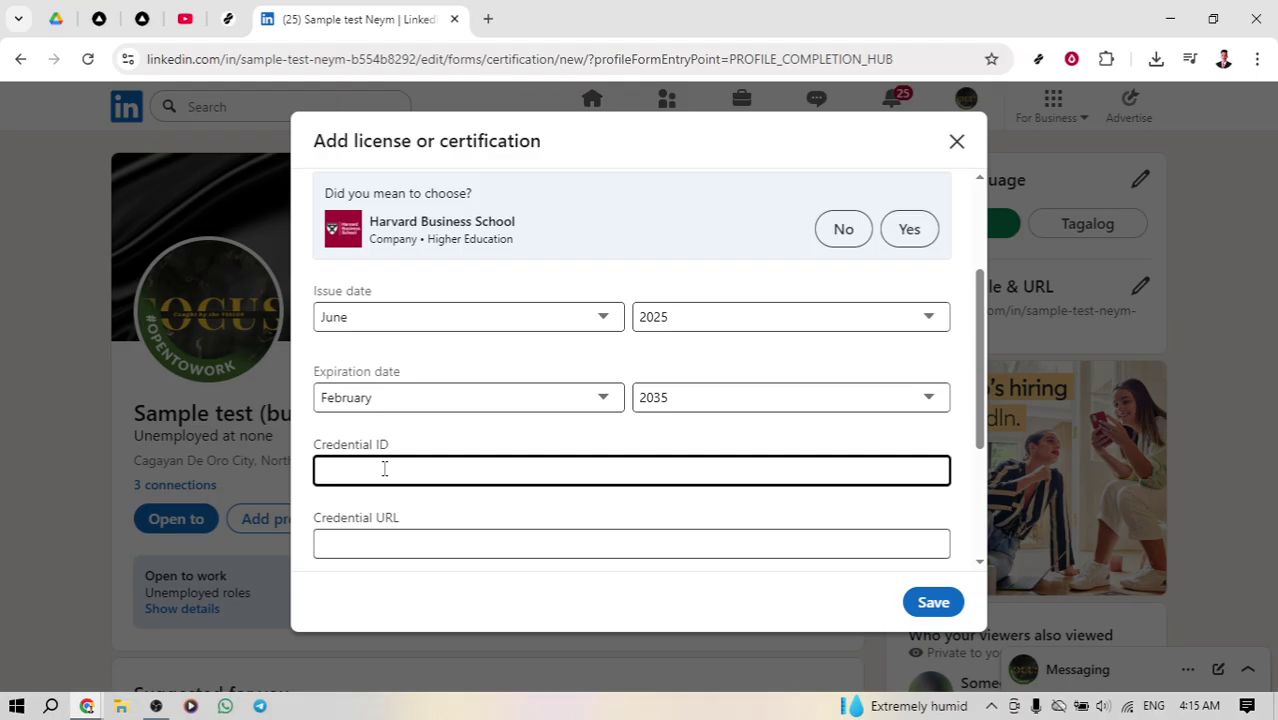
type("12325432432")
Try an 11-digit number as the certification's credential URL
left_click(445, 539)
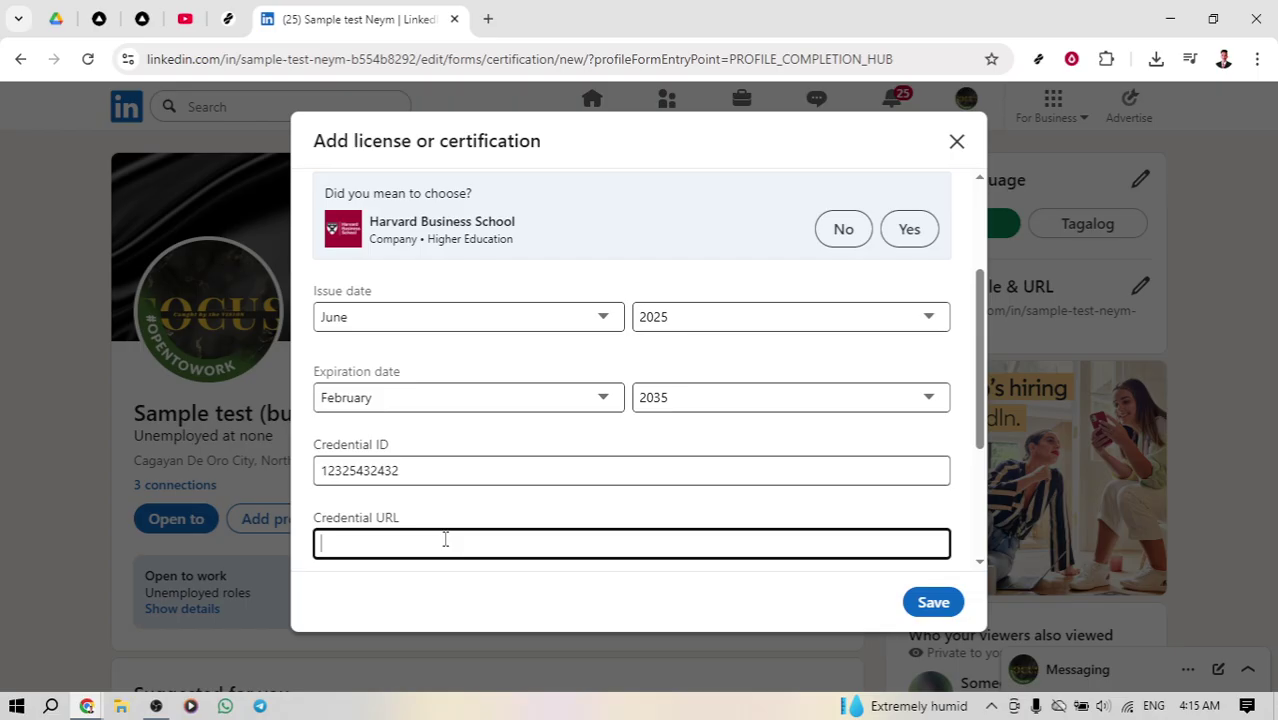
type("184512561")
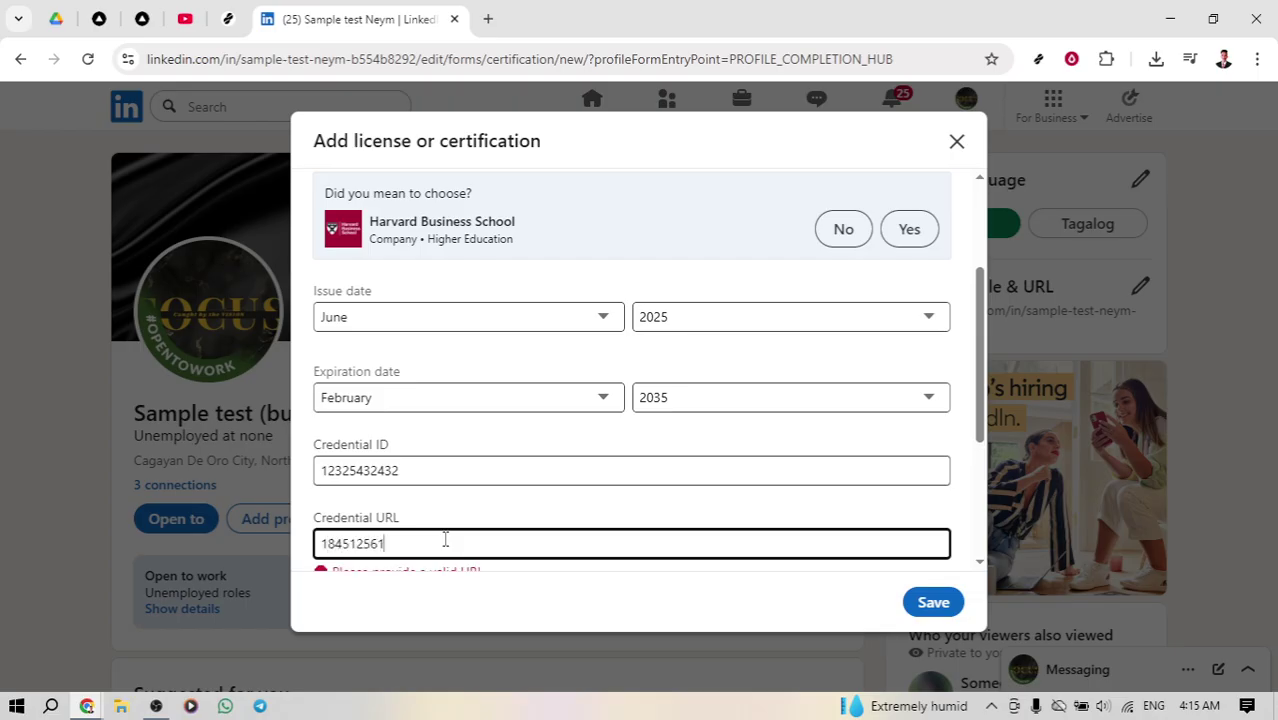
type("32")
Add the letters AHD in front of the number in the credential ID
left_click(323, 474)
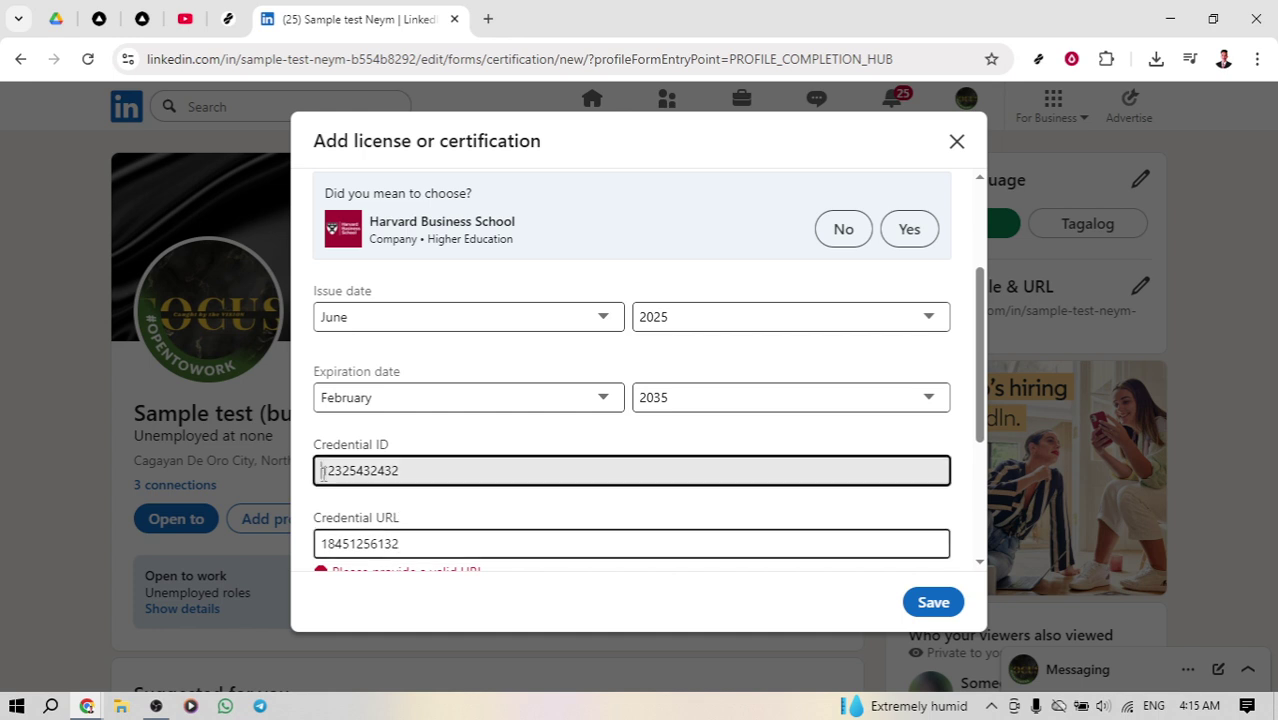
type("7")
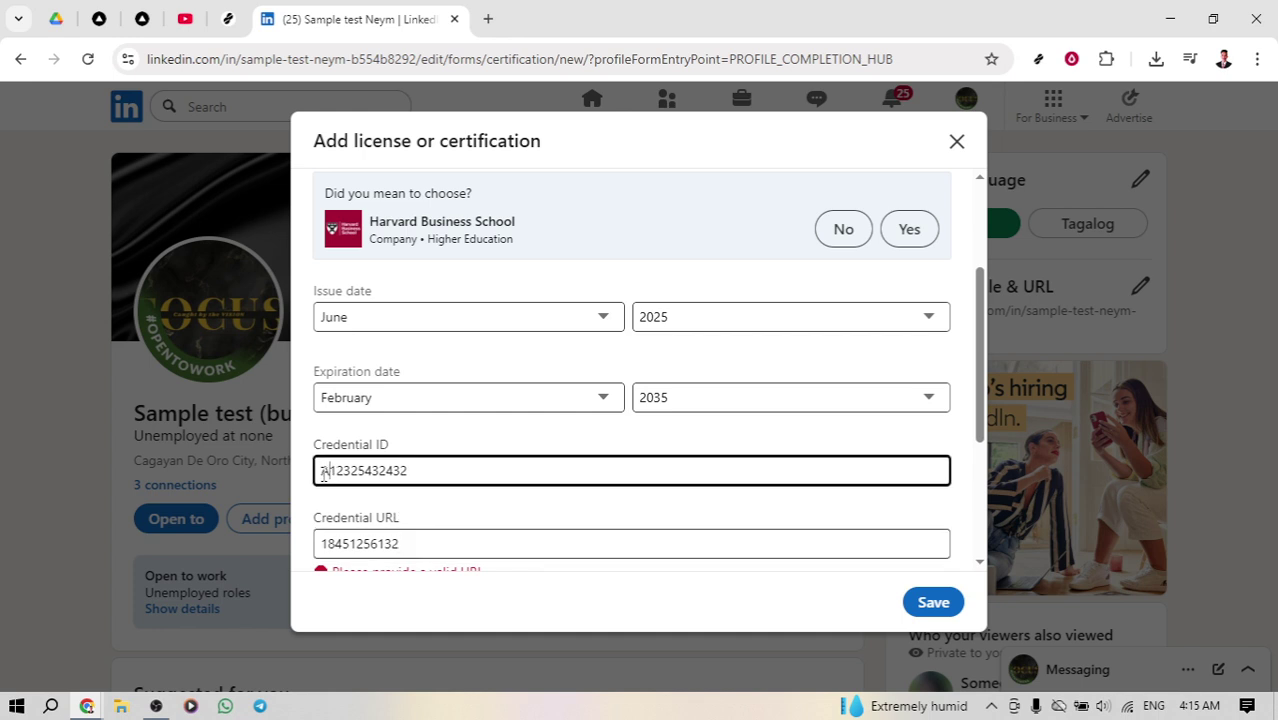
type("HD")
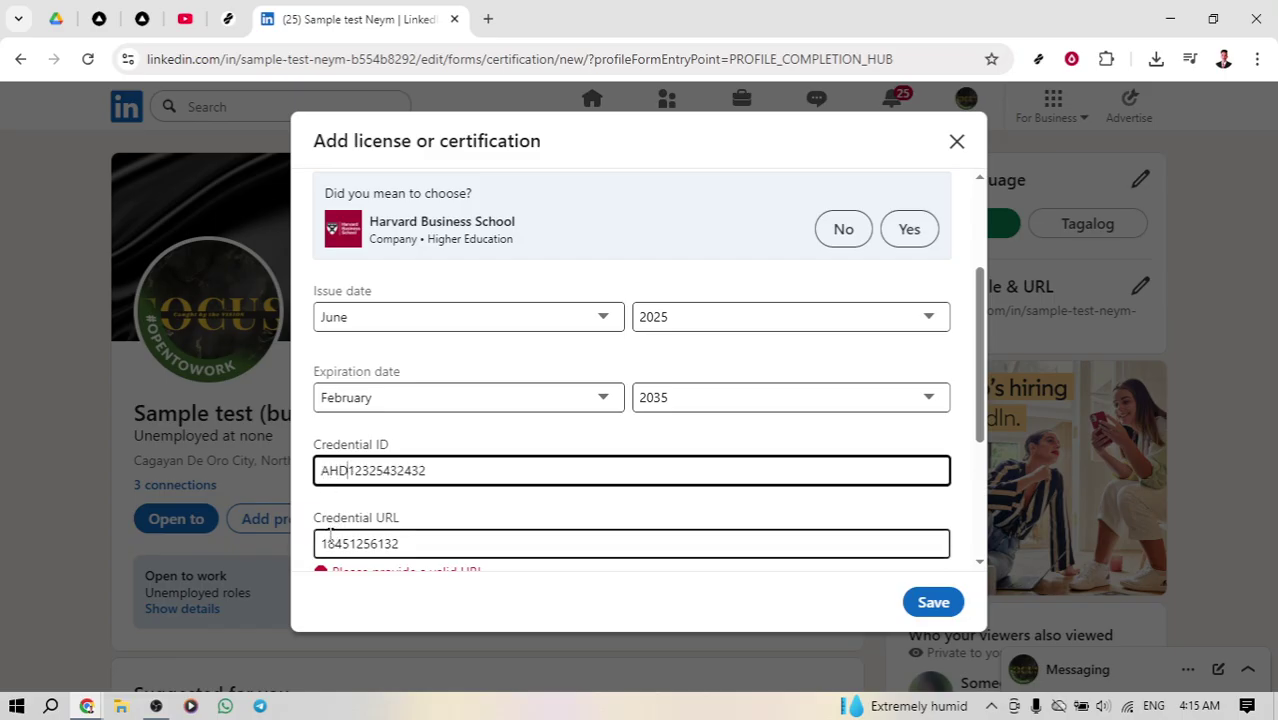
Remove the whole entry from the certification's credential URL
left_click(322, 540)
scroll(636, 473, "down", 2)
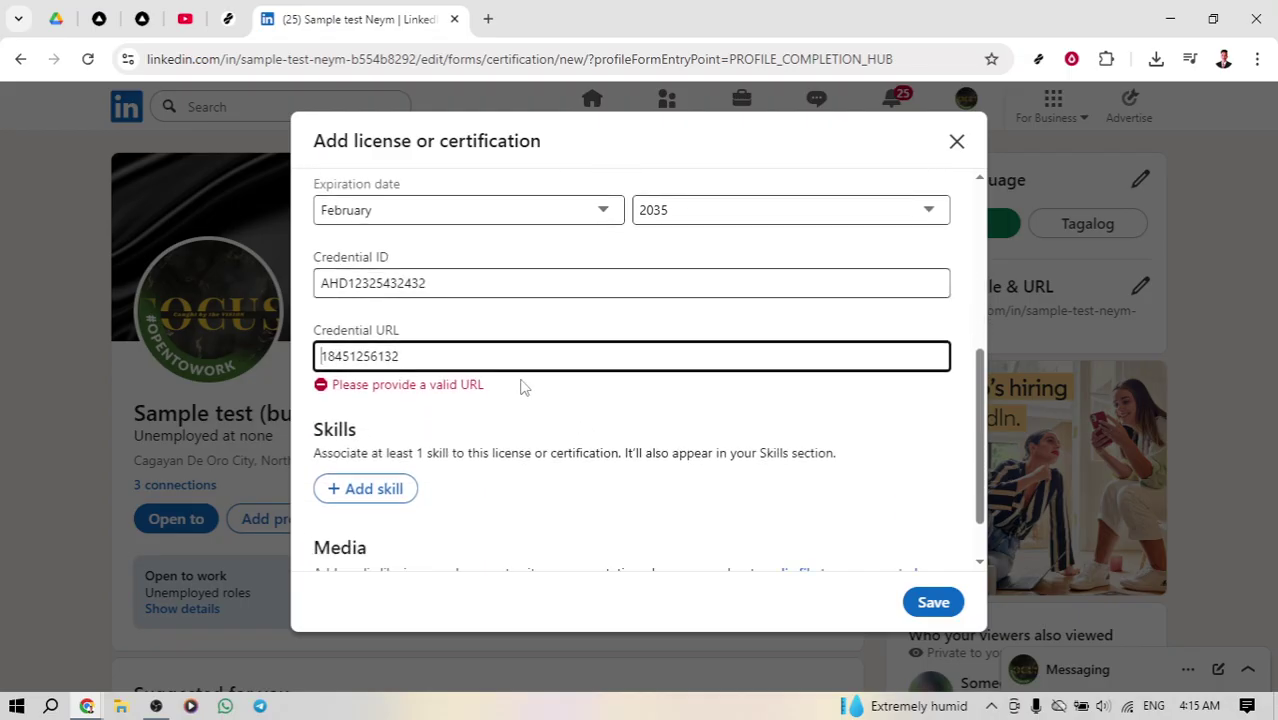
left_click_drag(462, 356, 0, 345)
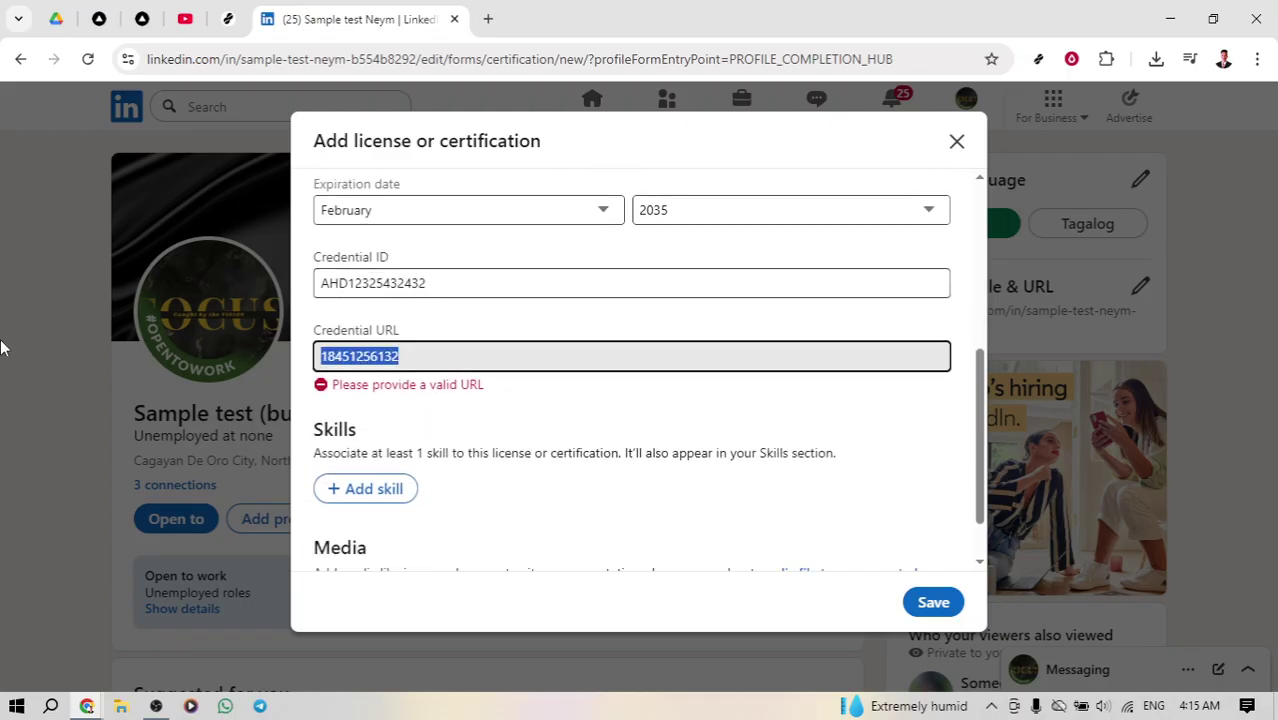
key("BackSpace")
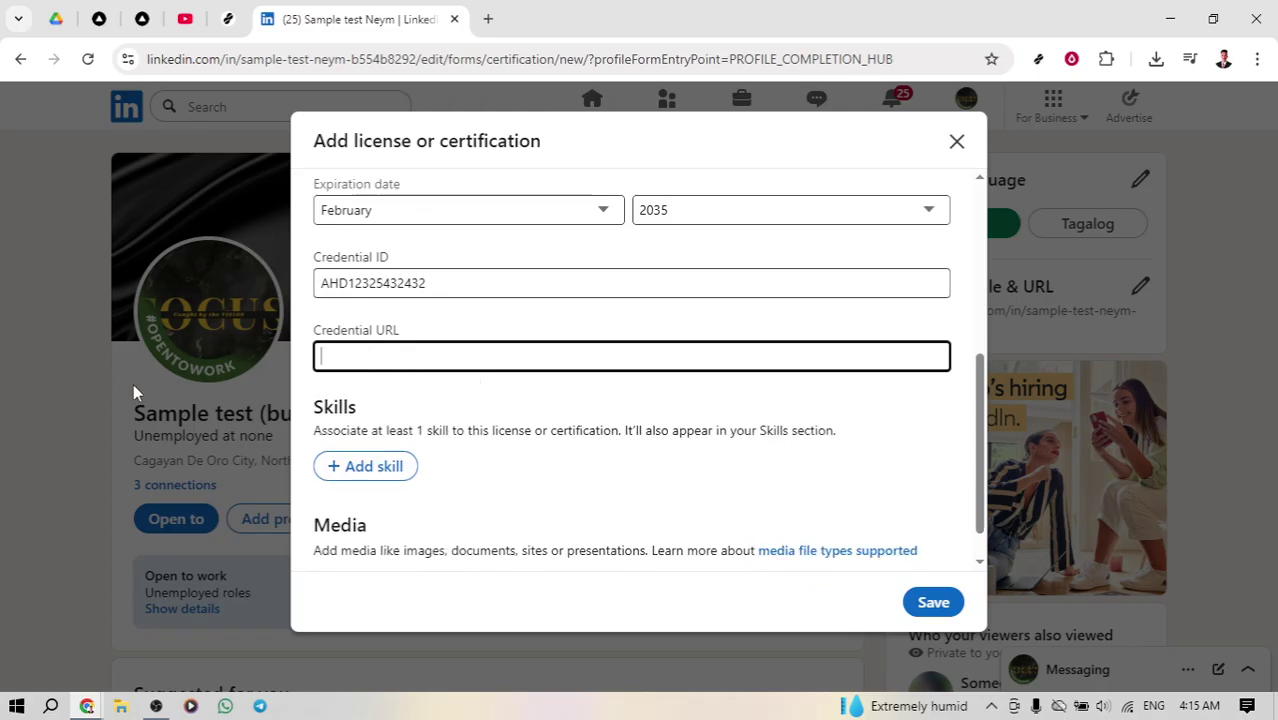
Save the new certification to the profile and dismiss the offer to share it with the network
scroll(540, 495, "down", 1)
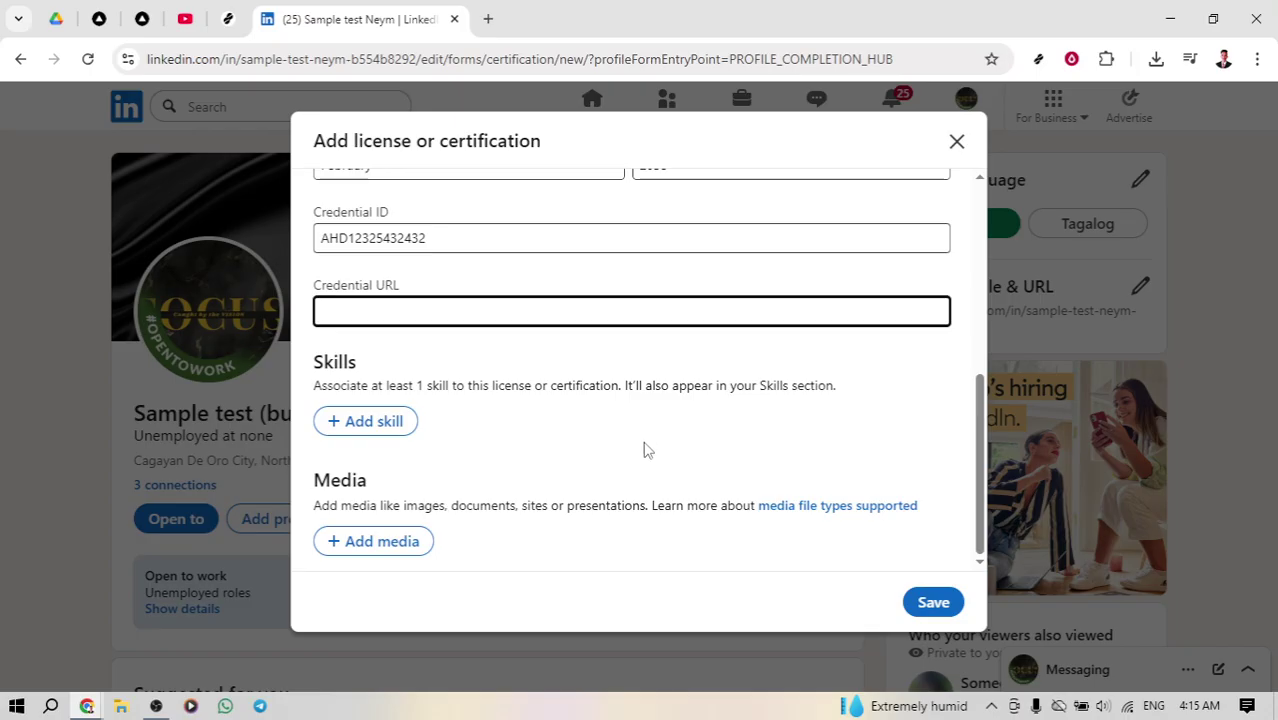
left_click(934, 603)
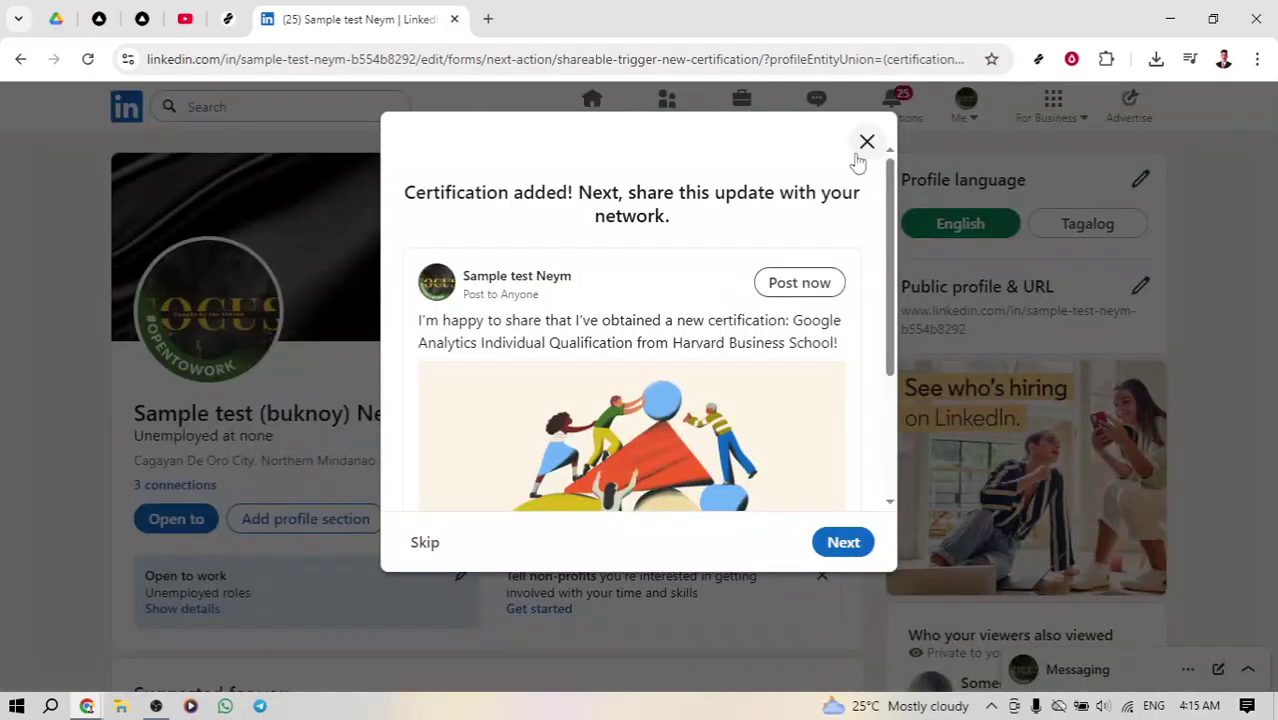
left_click(866, 141)
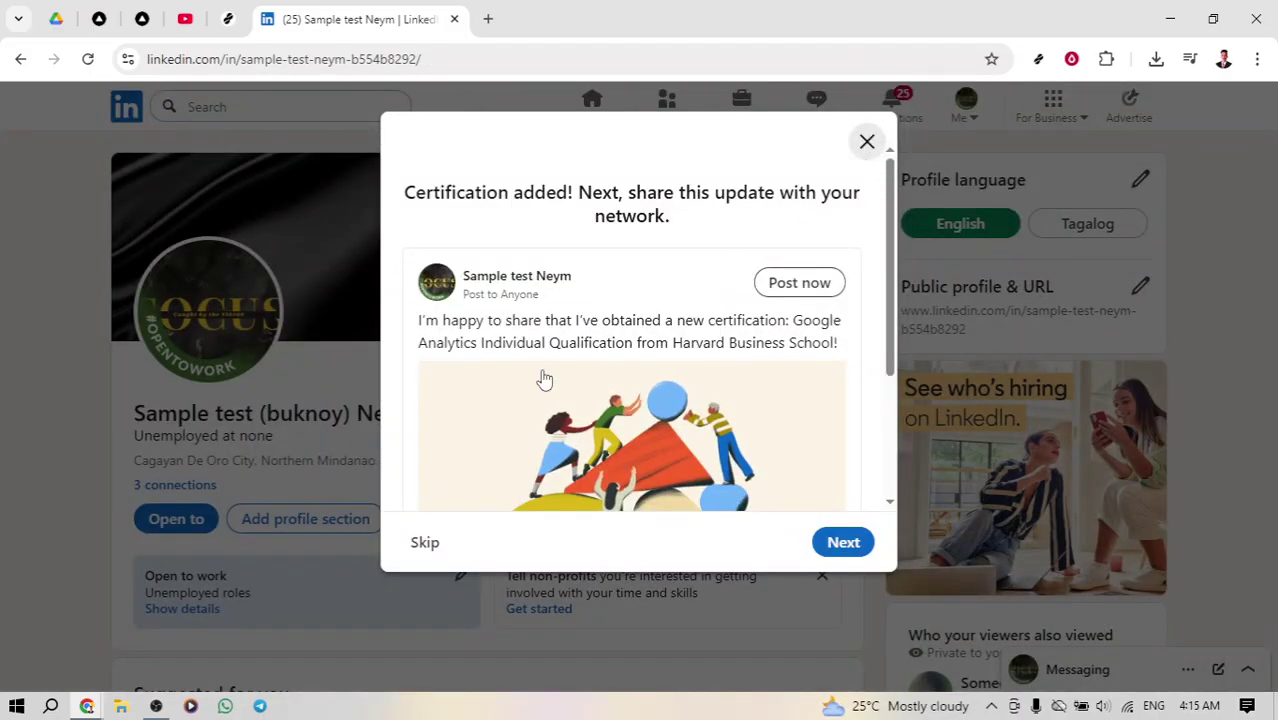
Review the Google Analytics Individual Qualification entry in the profile's Licenses & certifications section
scroll(395, 450, "down", 9)
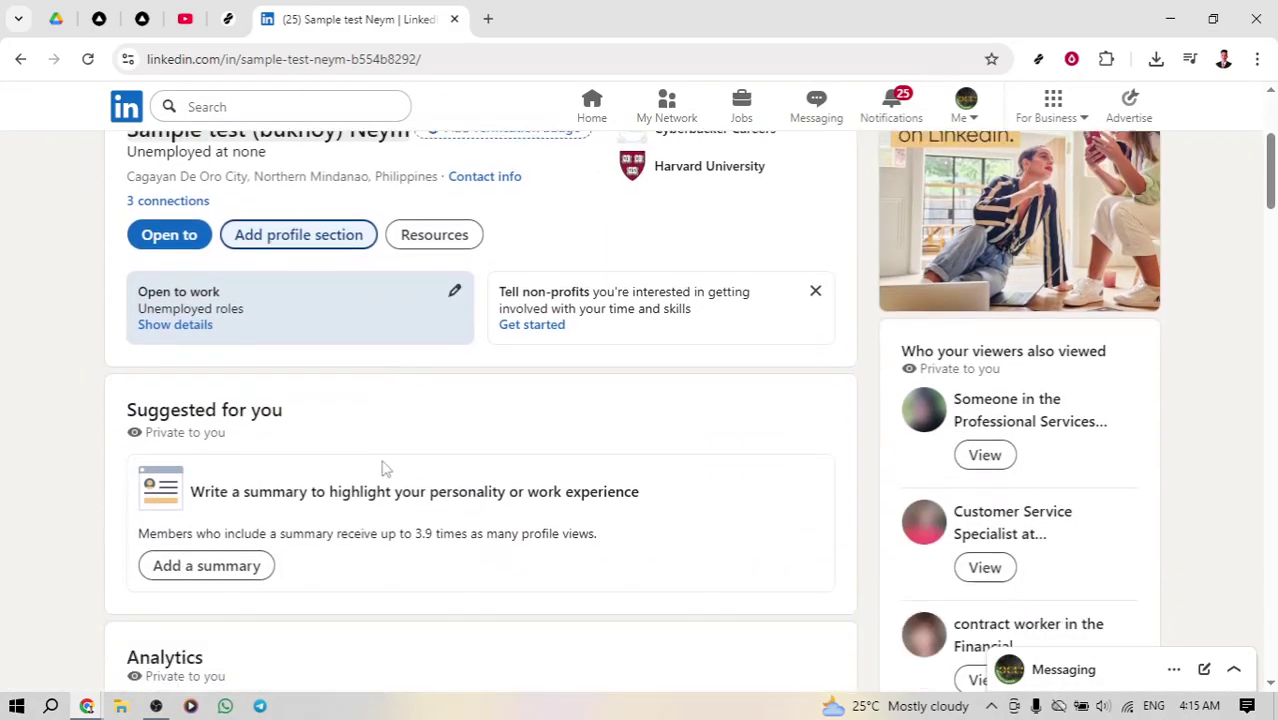
scroll(351, 463, "down", 8)
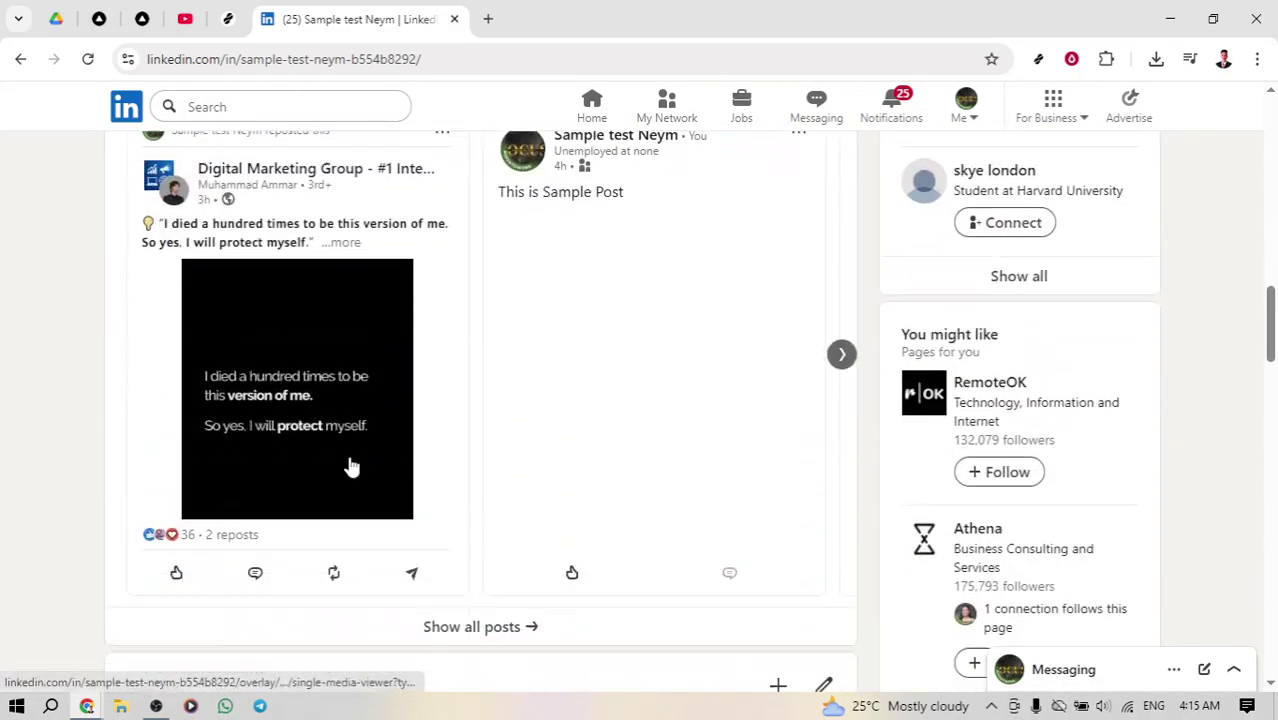
scroll(351, 463, "down", 5)
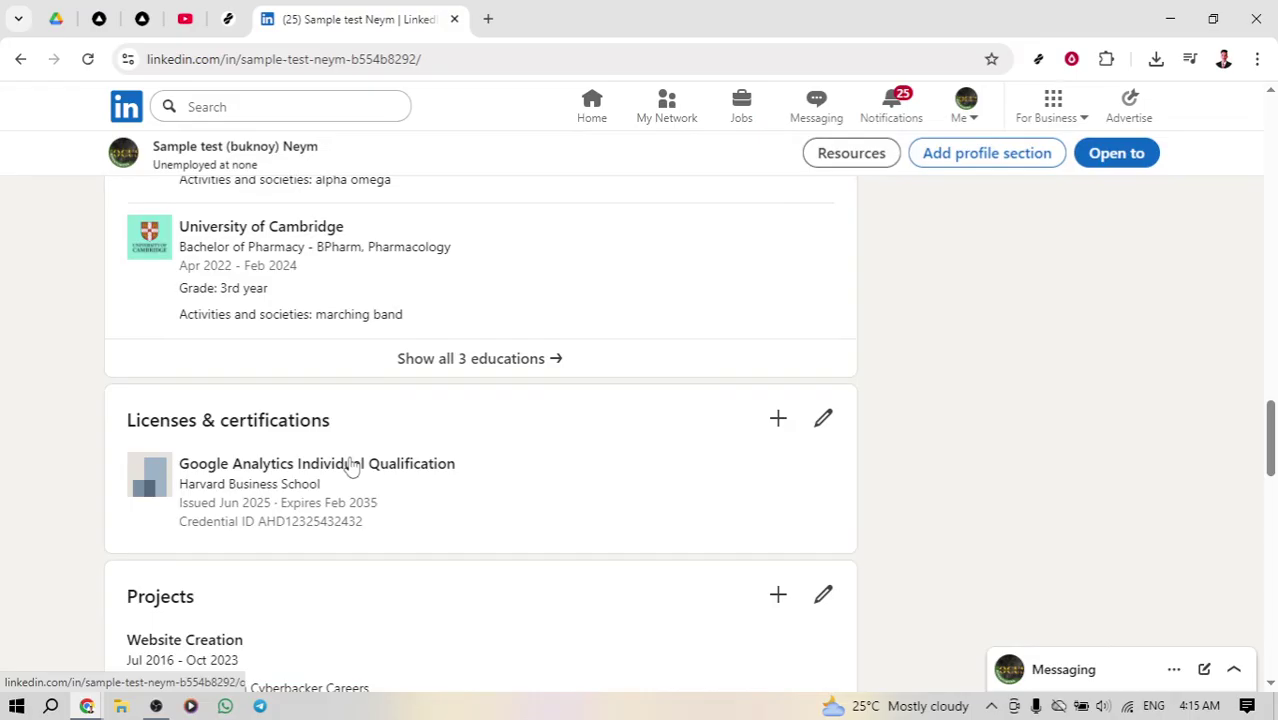
scroll(346, 455, "down", 2)
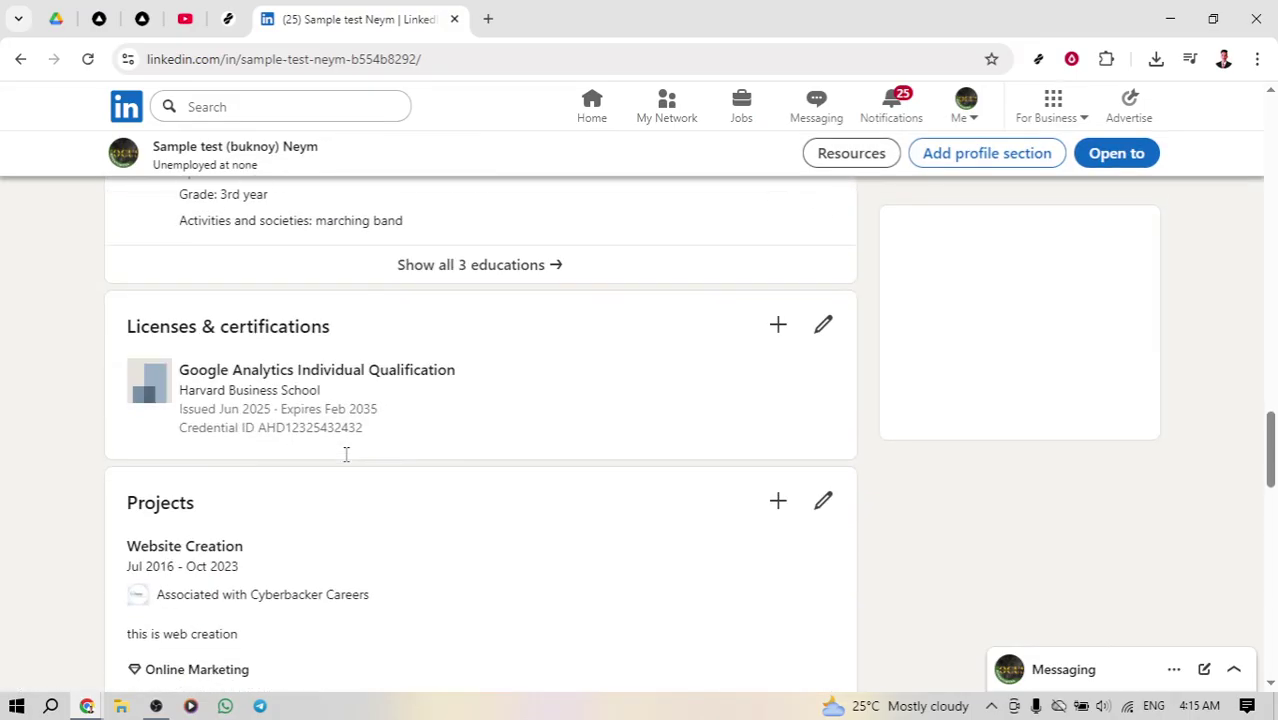